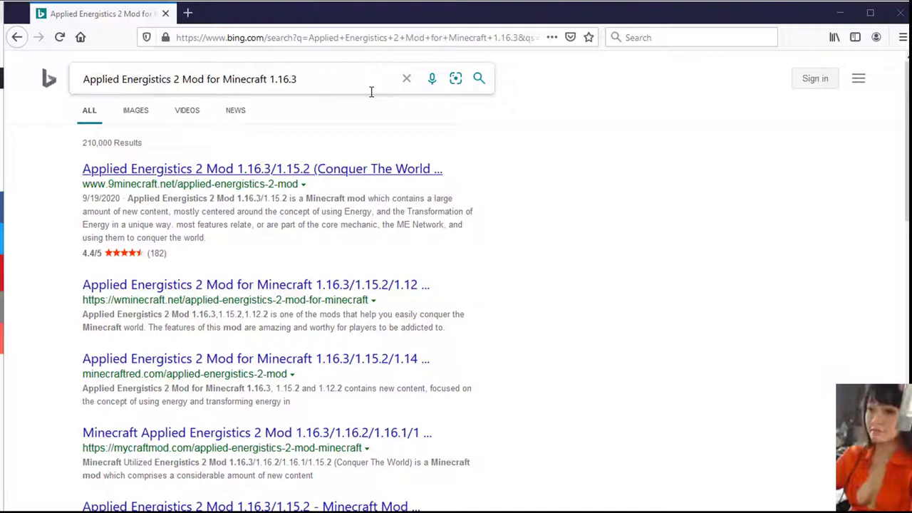
Step: Open the wminecraft.net Applied Energistics 2 article and scroll down to its 1.16.3 download links
mouse_move(78, 284)
left_mouse_down()
mouse_move(132, 300)
mouse_move(432, 332)
left_mouse_up()
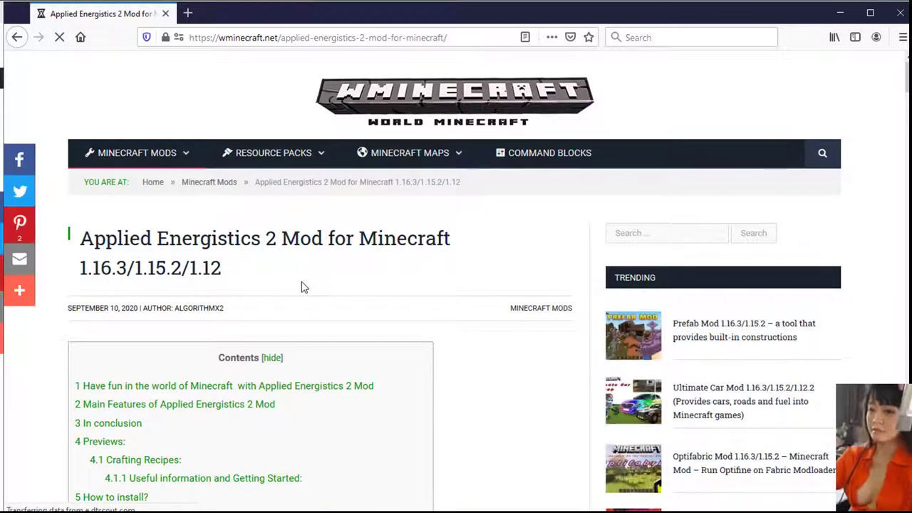
scroll(305, 290, "down", 3)
scroll(305, 288, "down", 8)
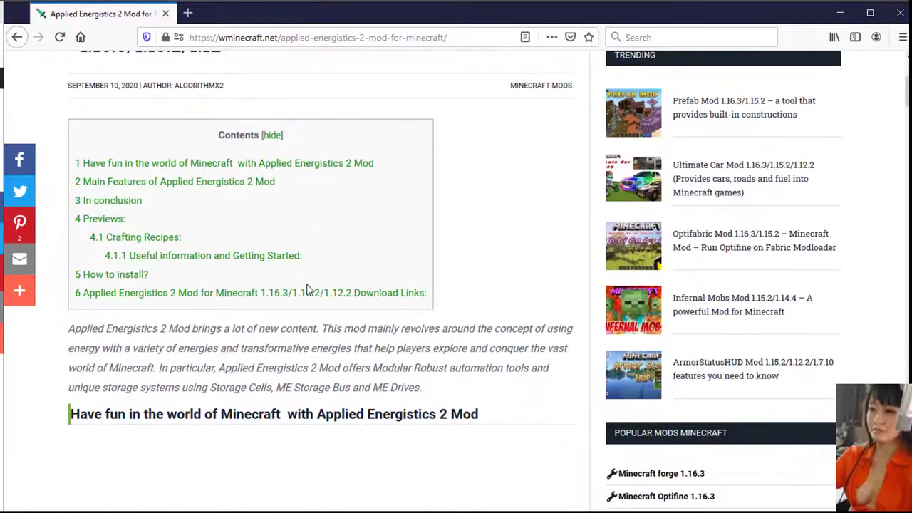
scroll(307, 289, "down", 5)
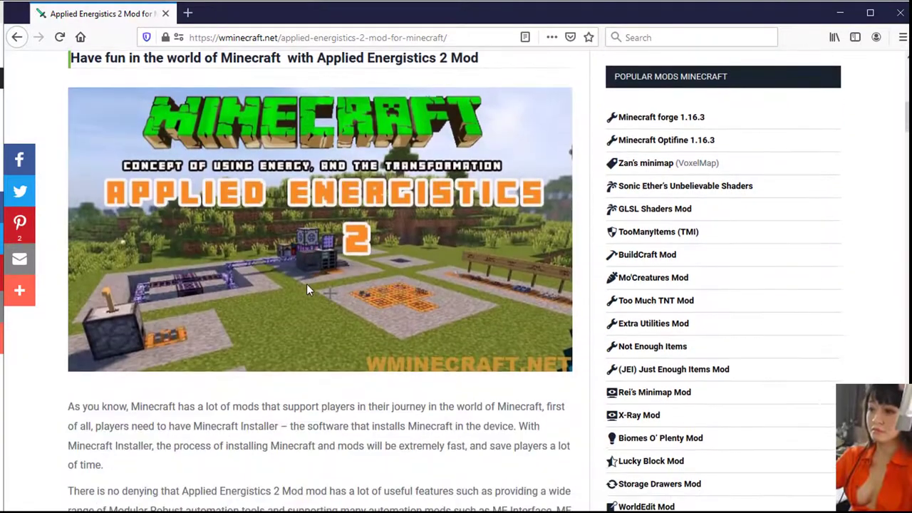
scroll(307, 288, "down", 15)
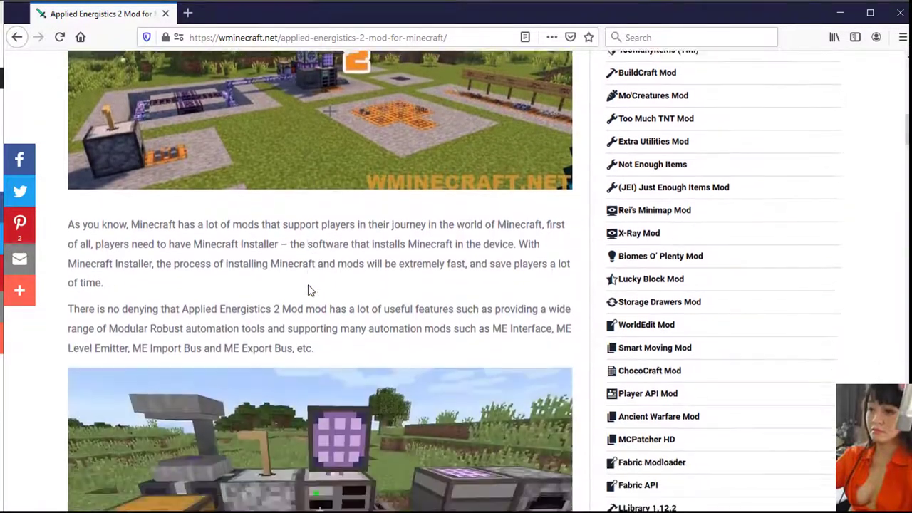
scroll(308, 290, "down", 15)
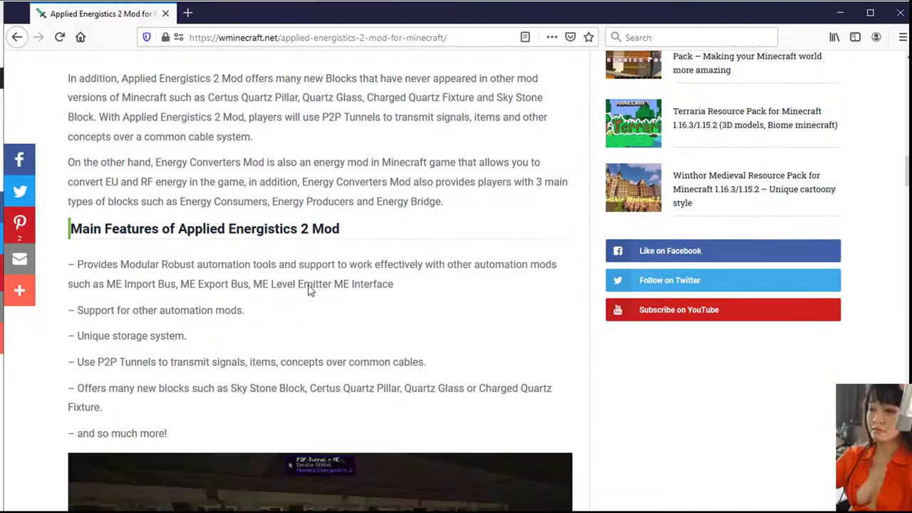
scroll(307, 284, "down", 13)
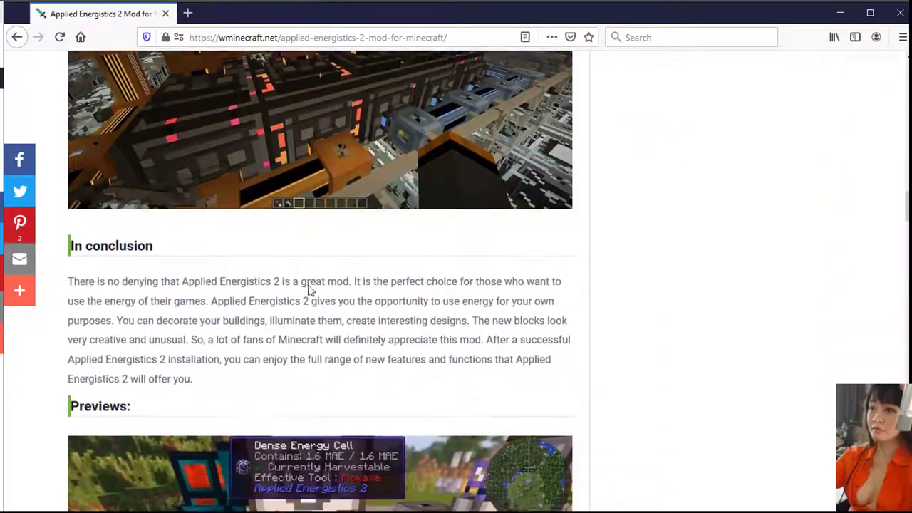
scroll(308, 284, "down", 15)
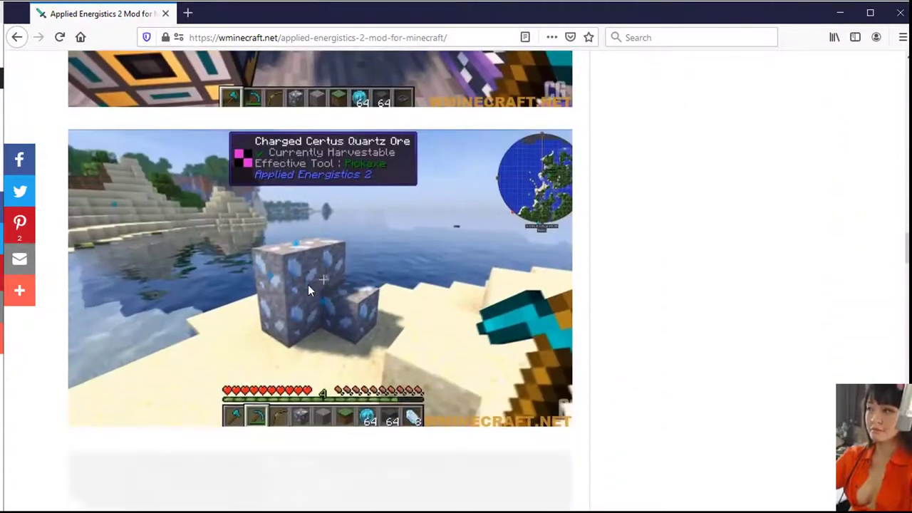
scroll(308, 290, "down", 15)
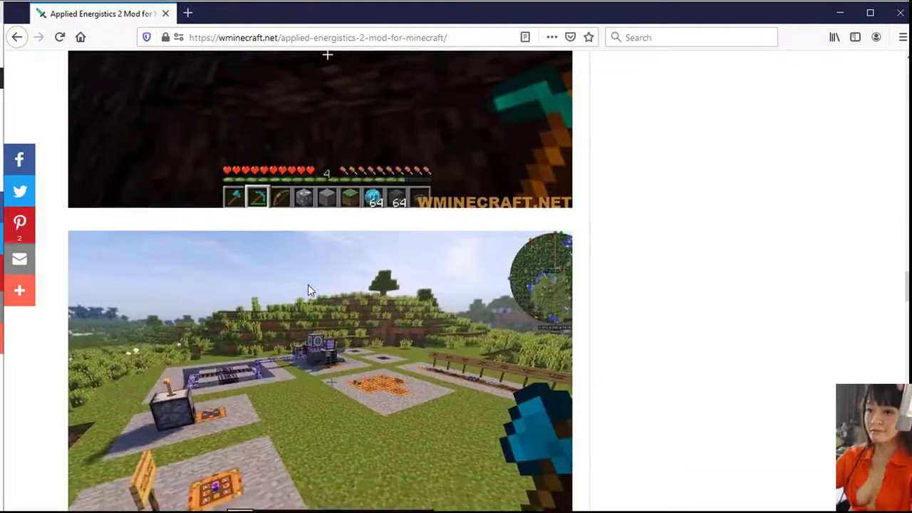
scroll(307, 290, "down", 20)
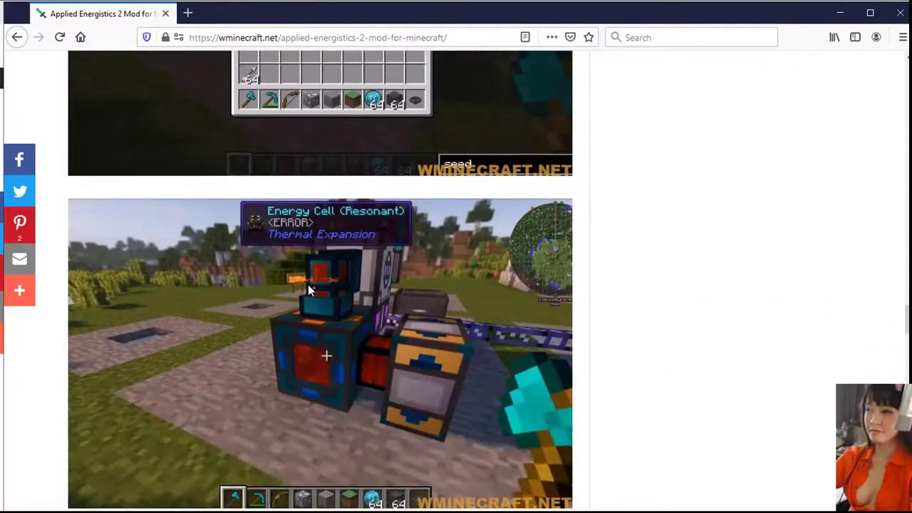
scroll(309, 286, "down", 20)
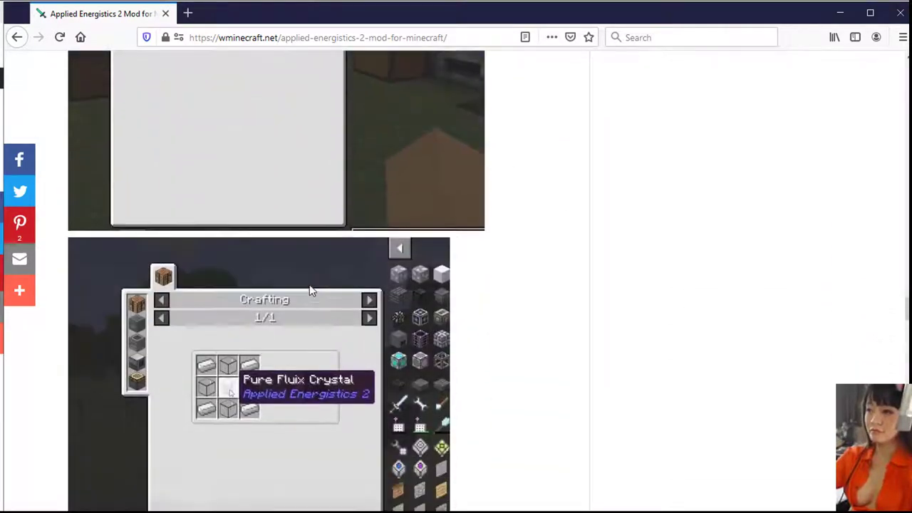
scroll(309, 290, "down", 15)
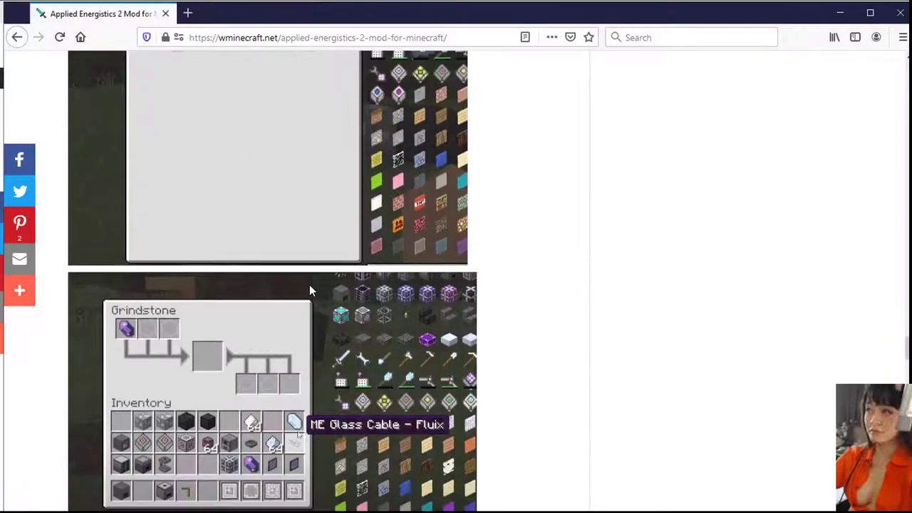
scroll(311, 289, "down", 20)
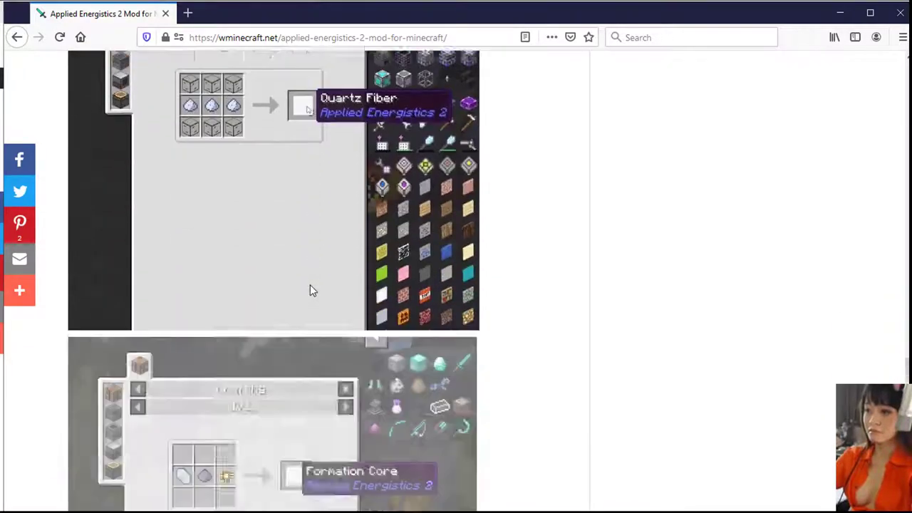
scroll(310, 284, "down", 20)
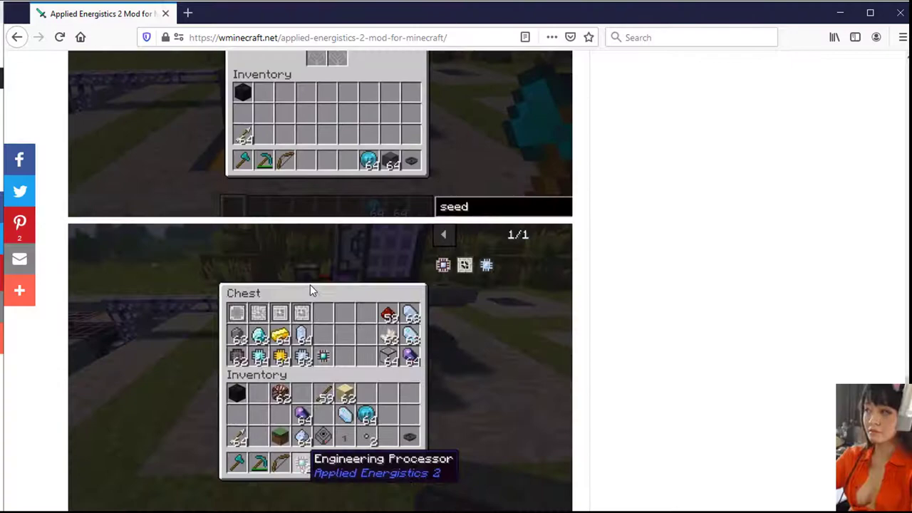
scroll(310, 287, "down", 12)
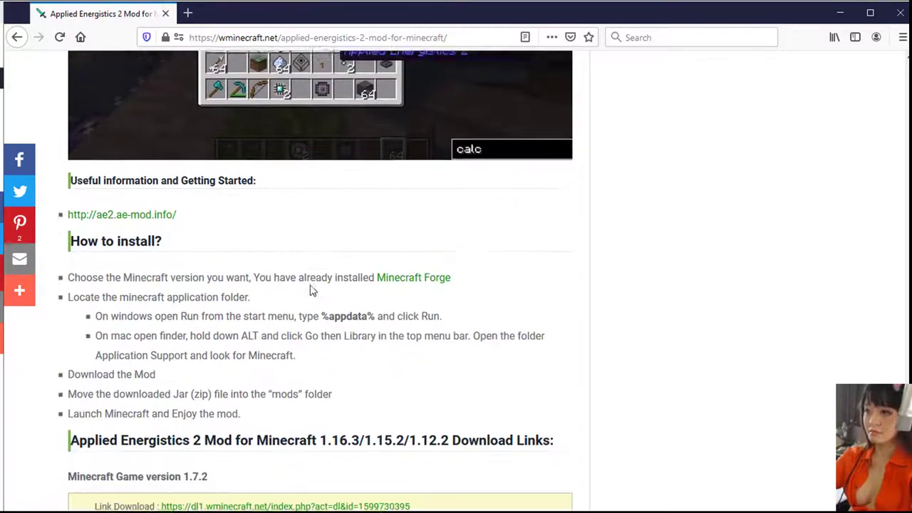
scroll(311, 289, "down", 13)
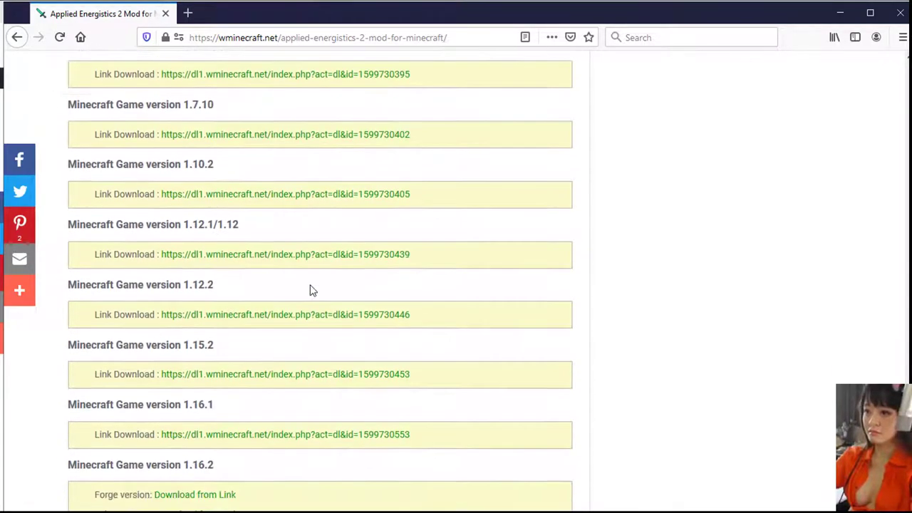
scroll(311, 289, "down", 1)
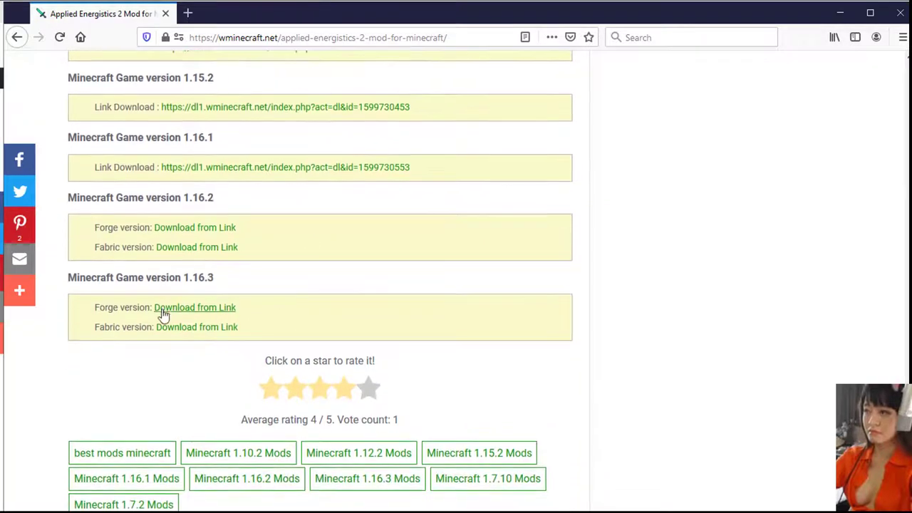
Step: Download and save the Forge 1.16.3 Applied Energistics 2 jar
left_click(187, 308)
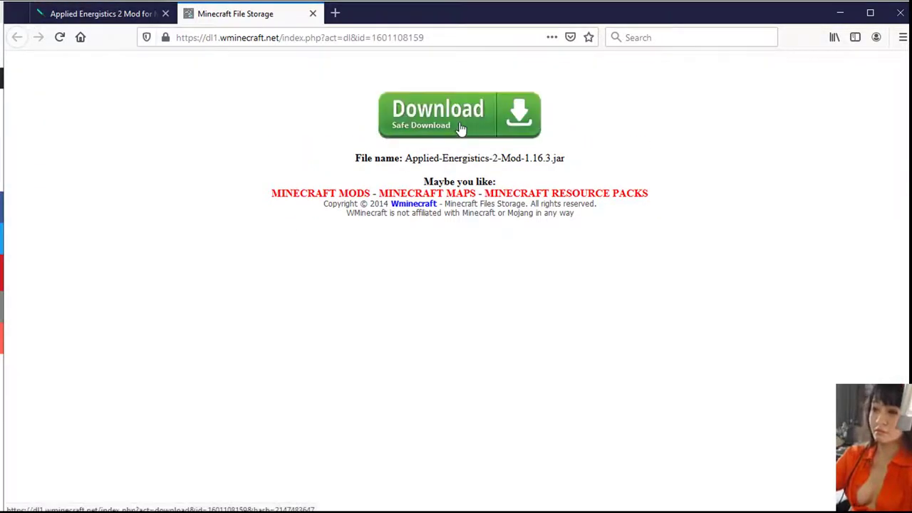
left_click(287, 90)
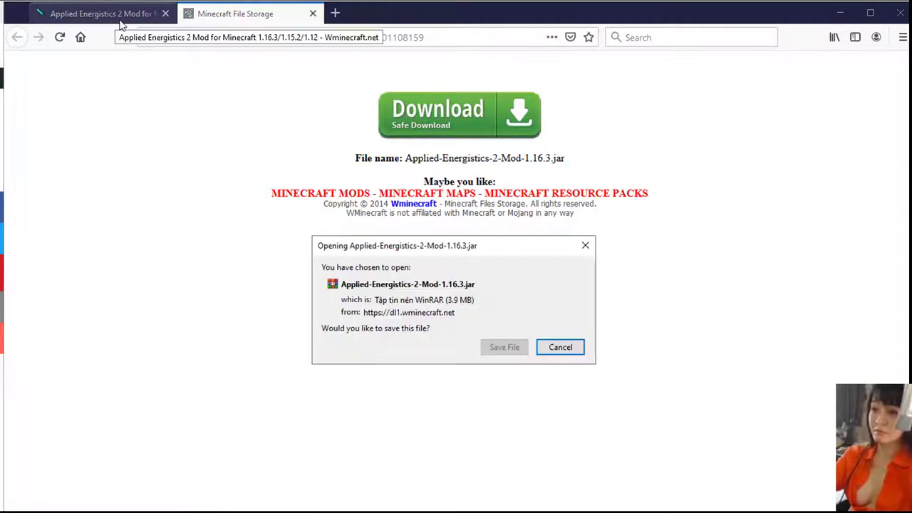
left_click(506, 349)
Step: Download the Fabric 1.16.3 jar too, then check both files in Firefox's Library downloads
left_click(122, 13)
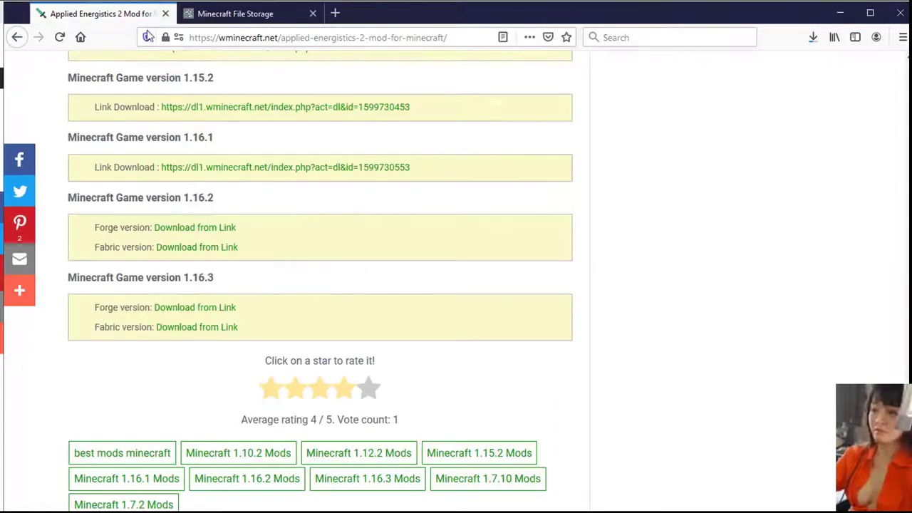
left_click(184, 329)
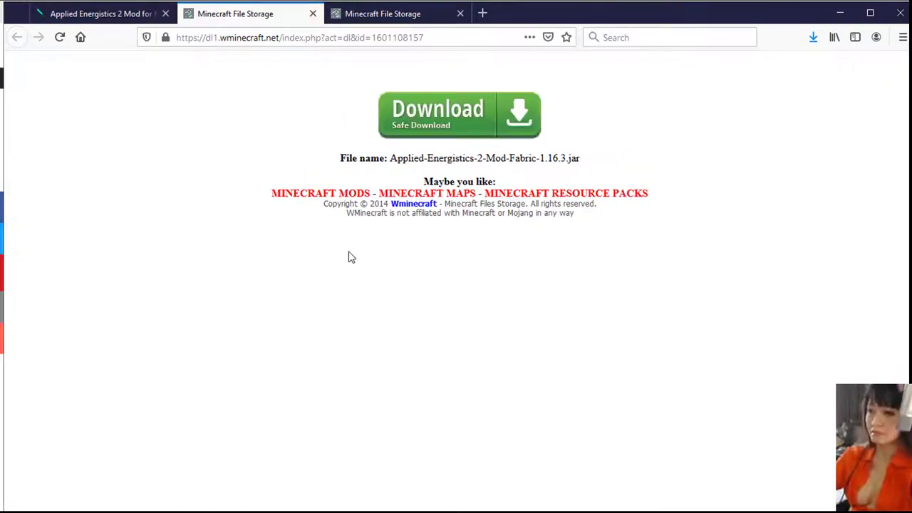
left_click(426, 126)
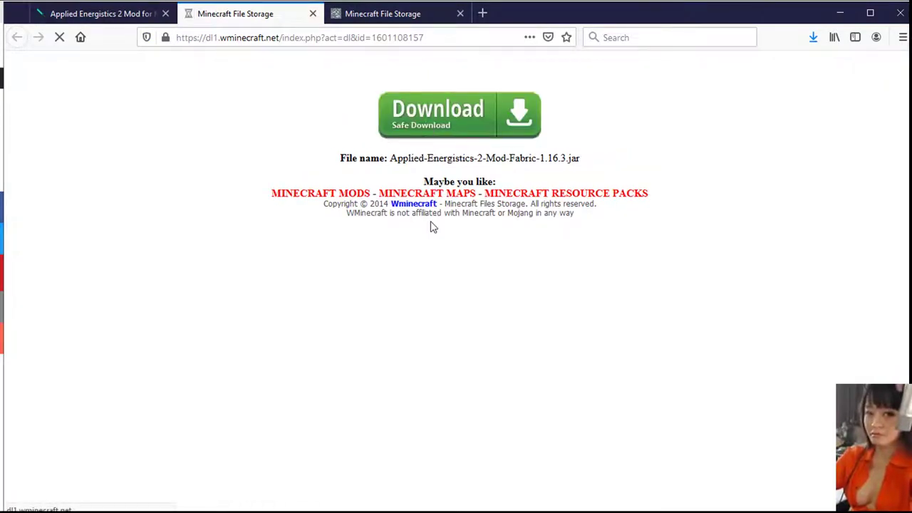
left_click(498, 352)
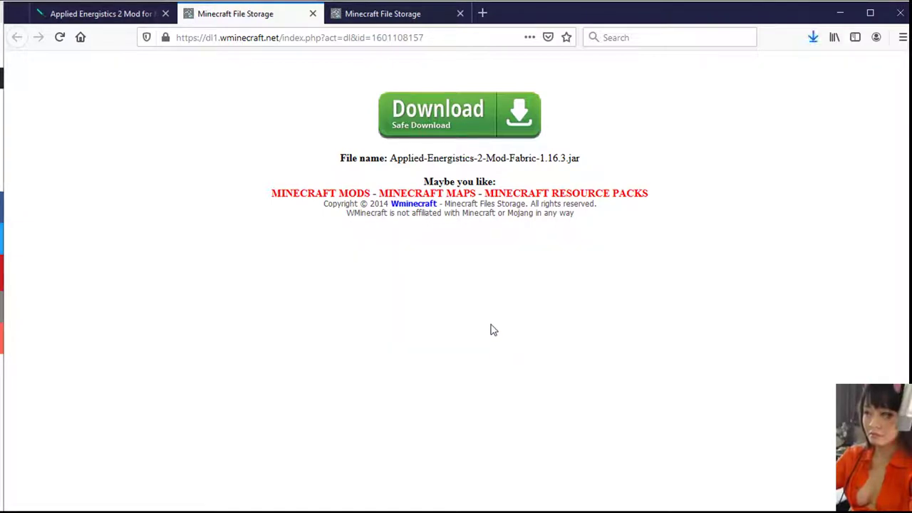
key("ctrl+shift+y")
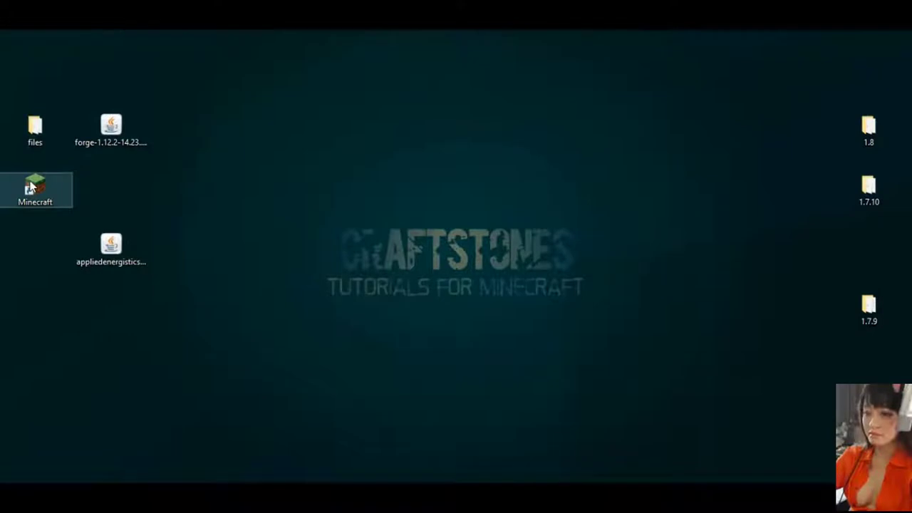
Step: Start Minecraft Launcher and play the 1.12.2 latest release, downloading it
left_click(31, 187)
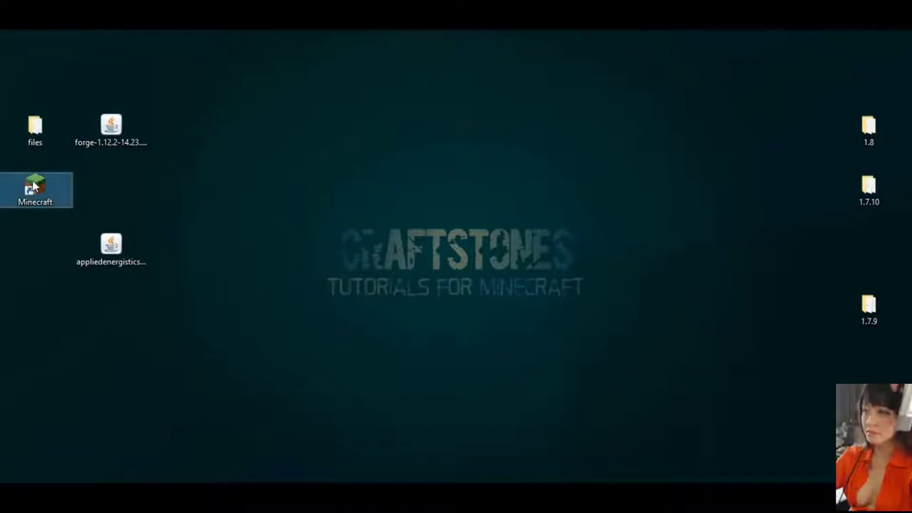
double_click(35, 189)
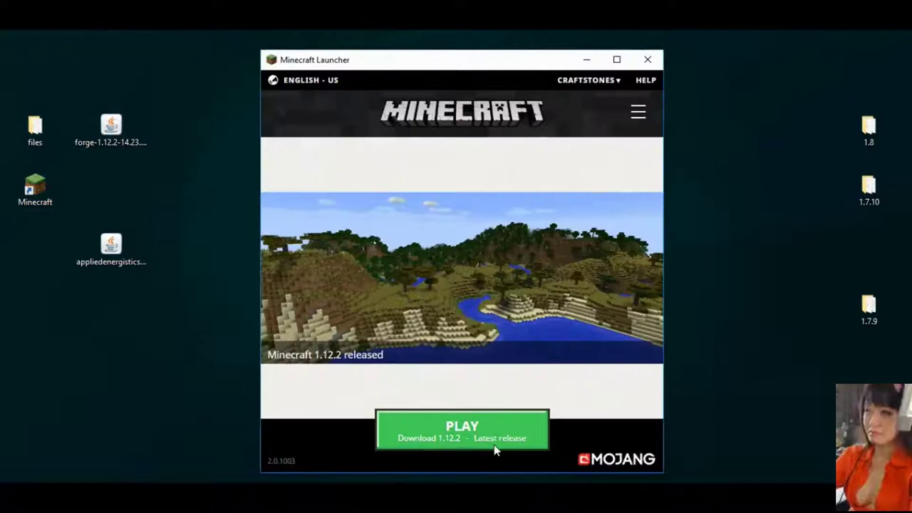
left_click(445, 436)
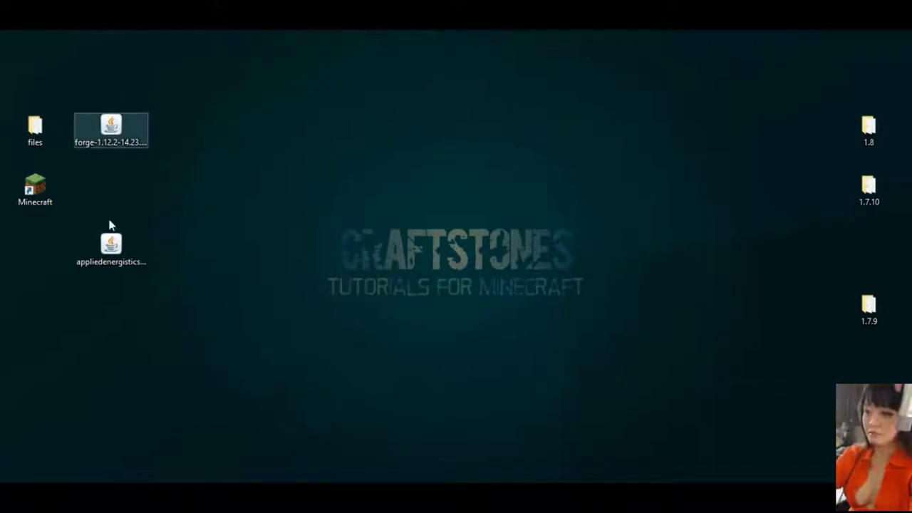
Step: Go through %appdata% to .minecraft's versions folder, see only 1.12.2, and close it
key("super+r")
type("%appdata%")
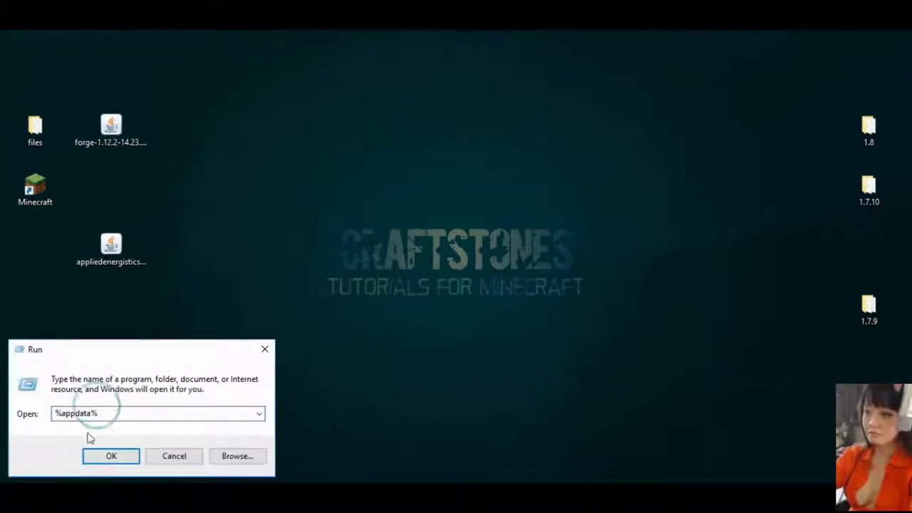
left_click(118, 455)
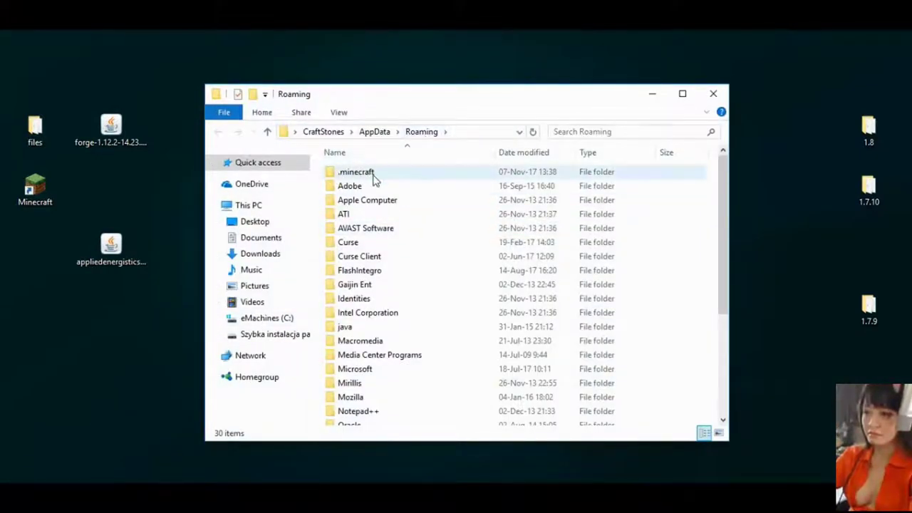
double_click(332, 177)
left_click(327, 243)
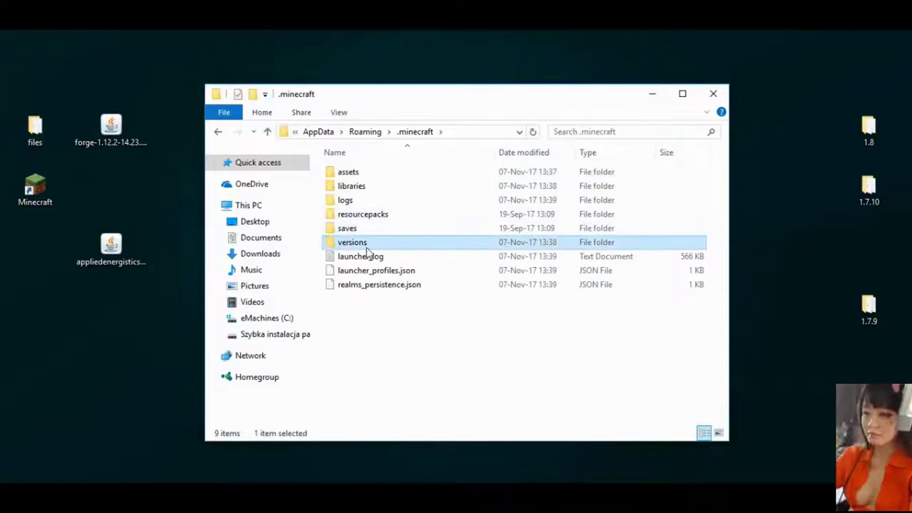
double_click(330, 245)
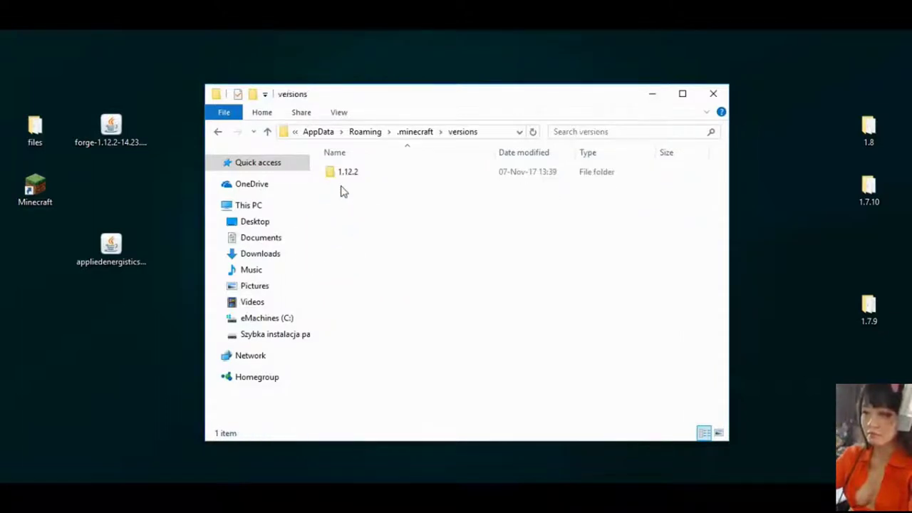
left_click(707, 95)
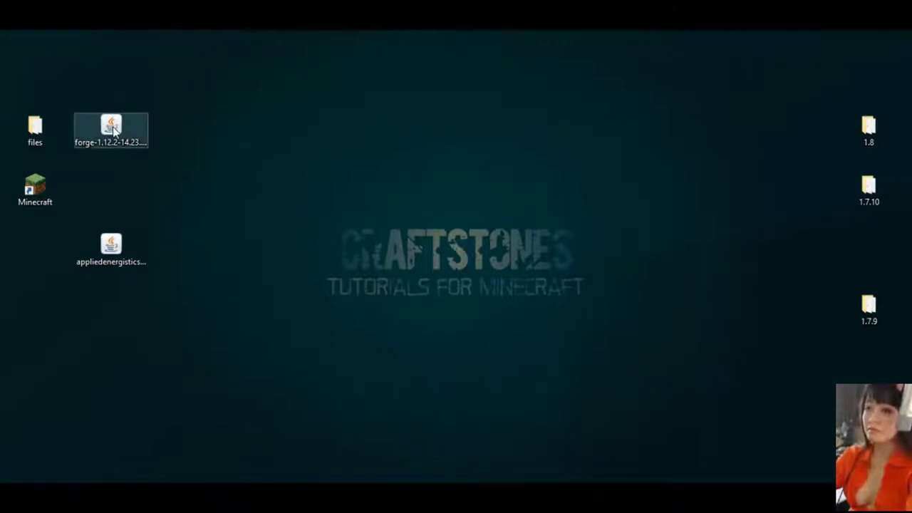
Step: Run the forge-1.12.2 installer with Install client and dismiss the Complete message
double_click(112, 130)
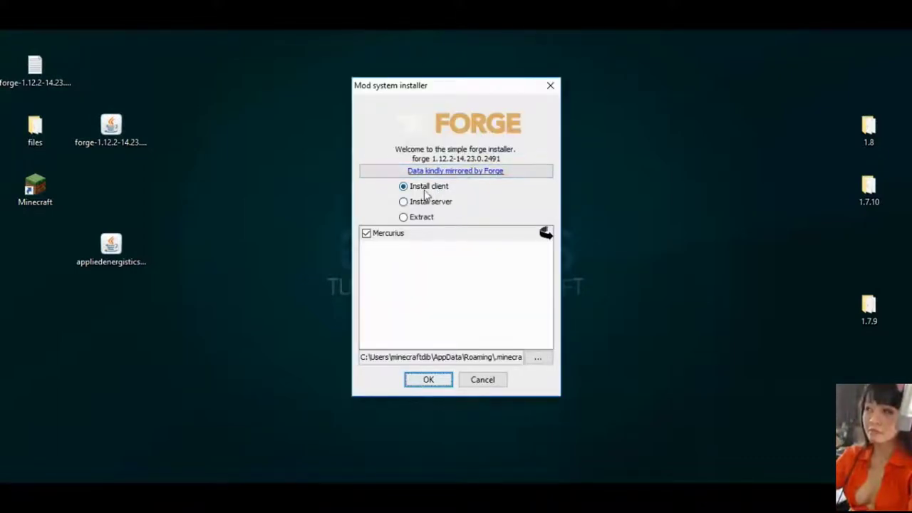
left_click(429, 380)
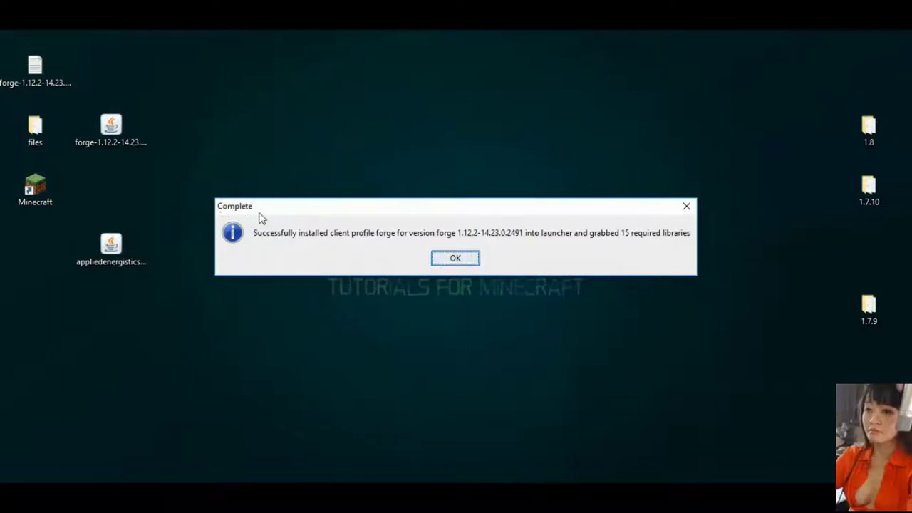
left_click(469, 264)
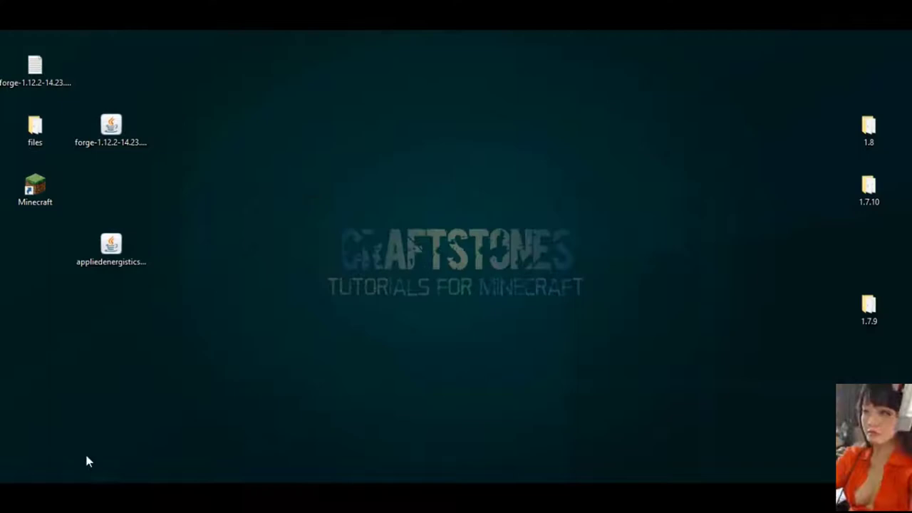
Step: Reopen .minecraft's versions folder via %appdata% to verify the 1.12.2-forge1.12.2-14.23.0.2491 folder, then close it
key("super+r")
left_click(102, 412)
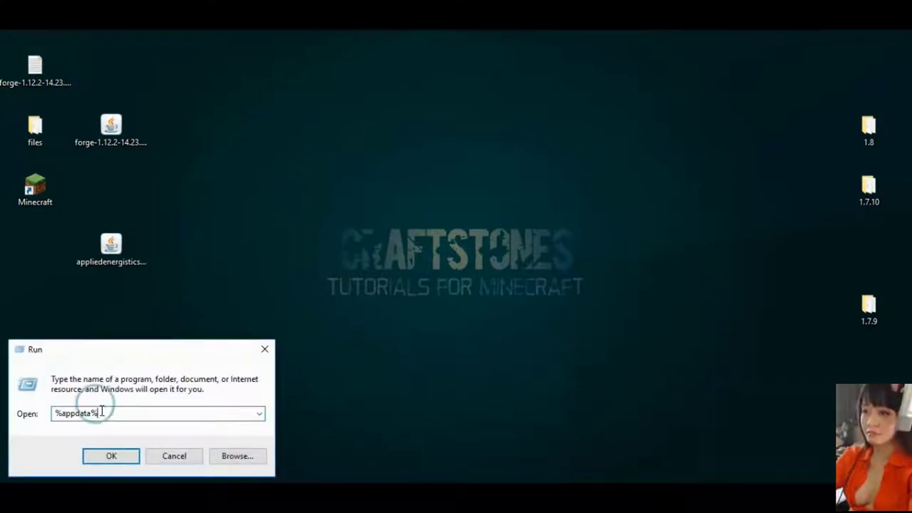
left_click(110, 454)
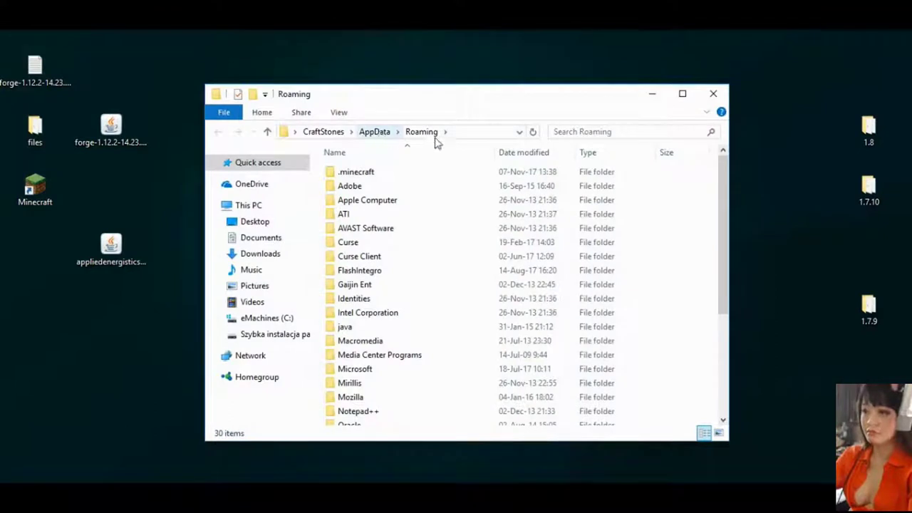
double_click(337, 175)
left_click(338, 243)
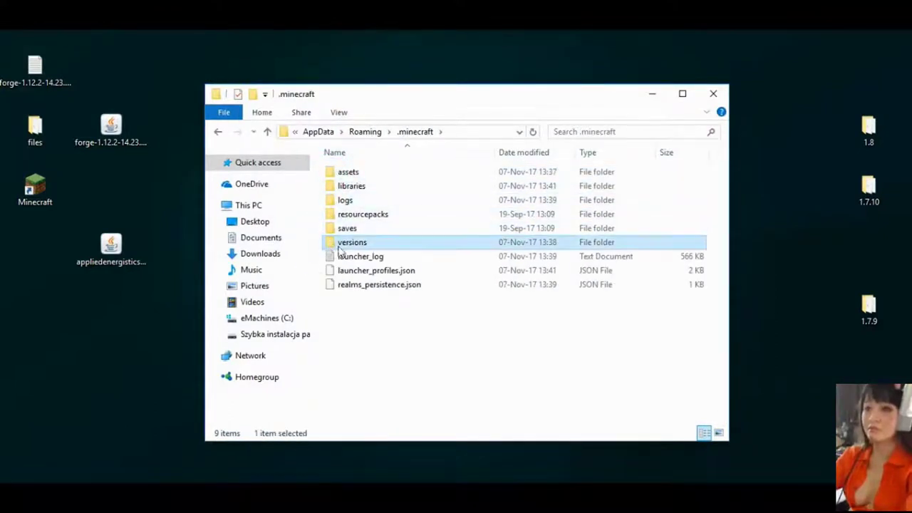
double_click(328, 245)
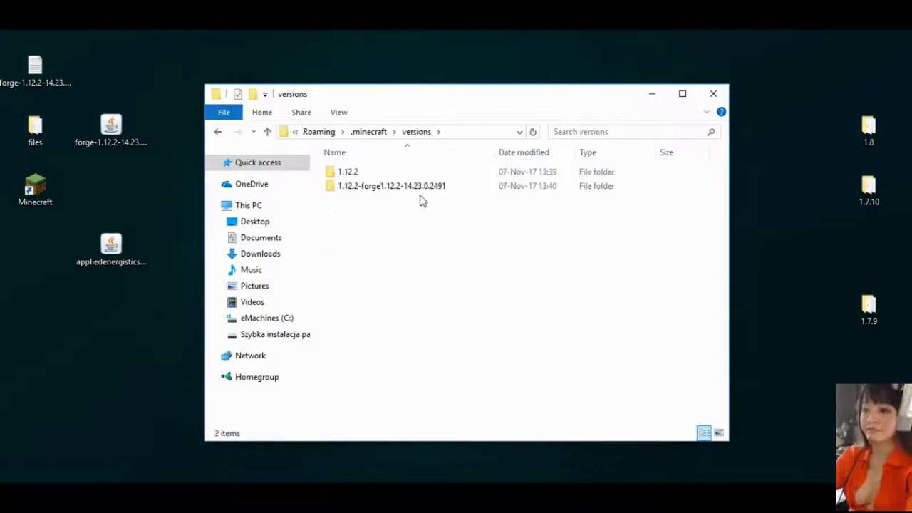
left_click(710, 94)
Step: Open the launcher, select the forge 1.12.2-14.23.0.2491 profile, and play it
double_click(36, 187)
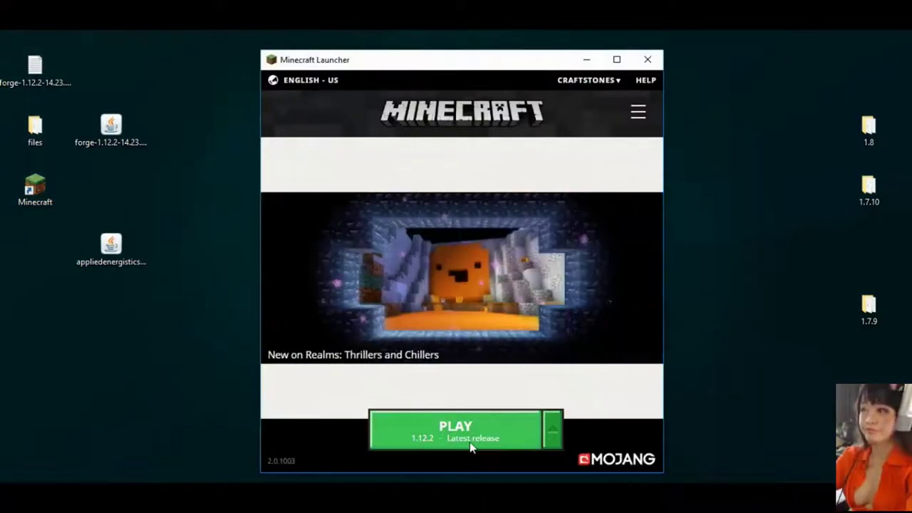
left_click(554, 441)
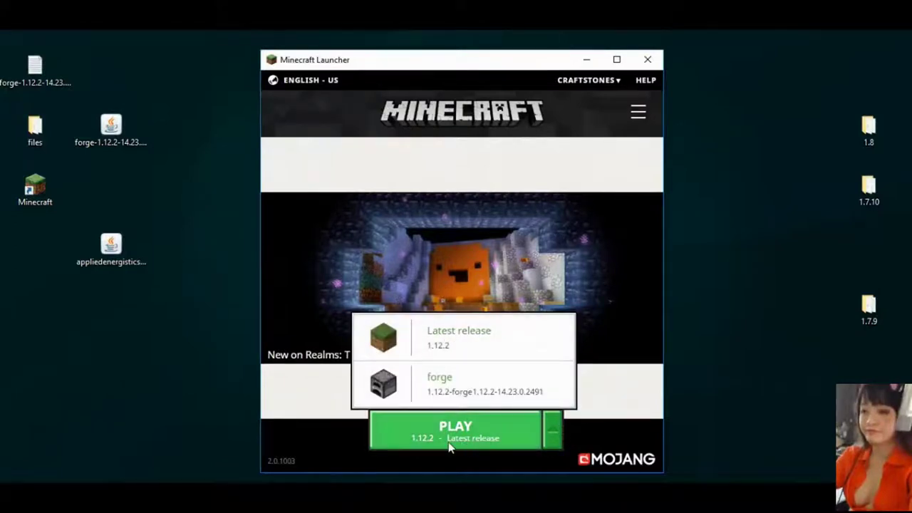
left_click(414, 381)
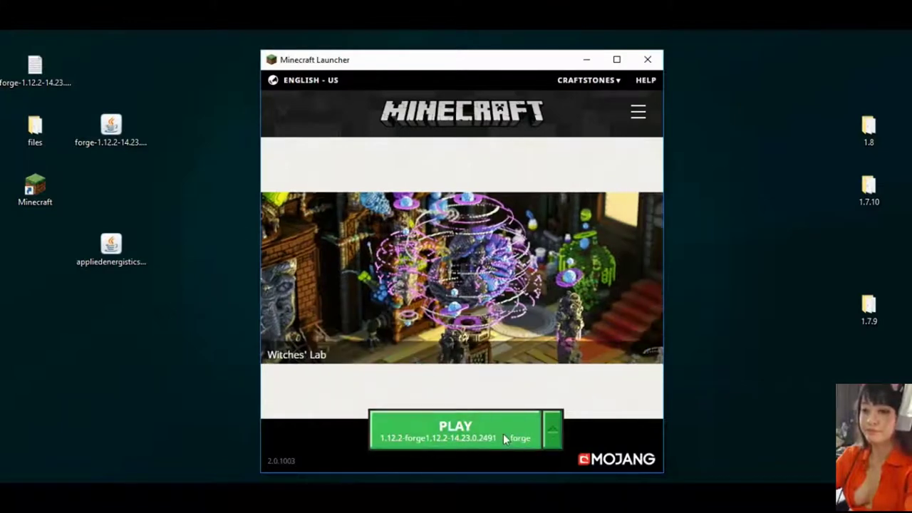
left_click(437, 431)
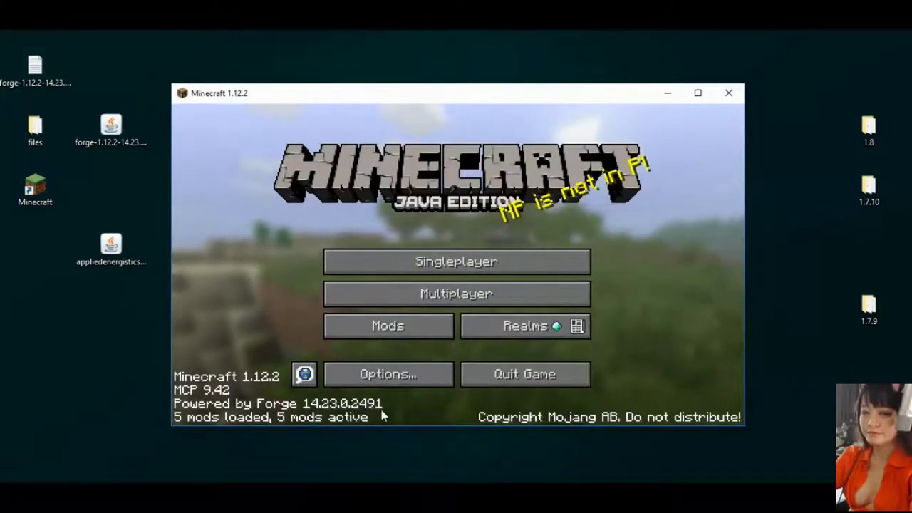
Step: Scroll the Mods list showing Forge 14.23.0.2491 and mercurius_updater, then quit the game
left_click(386, 327)
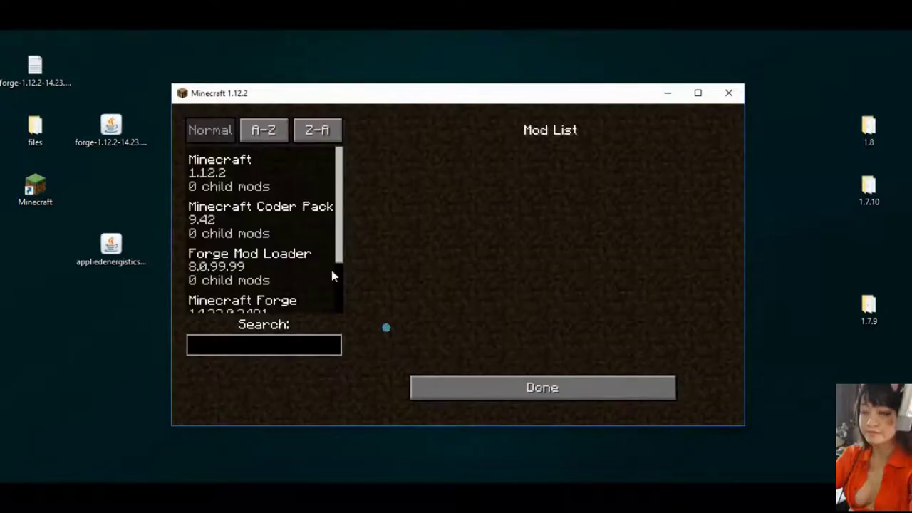
left_click_drag(339, 230, 338, 311)
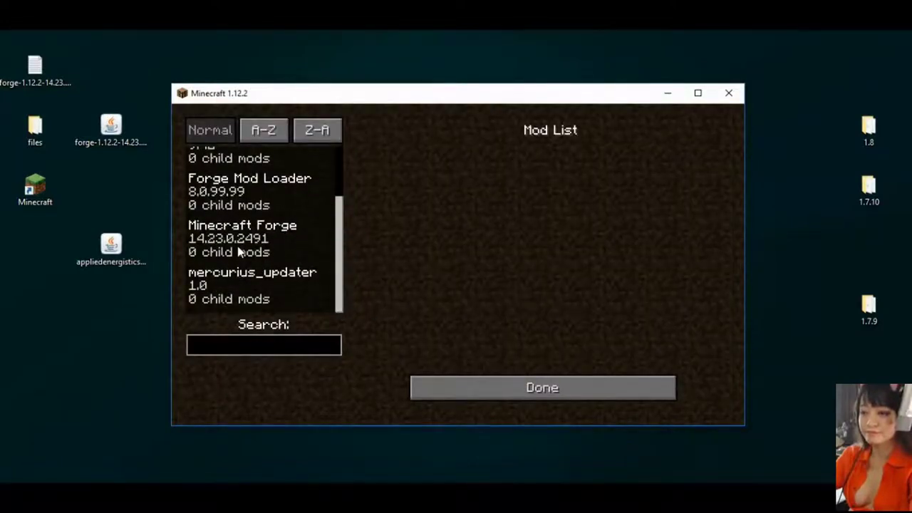
left_click(527, 387)
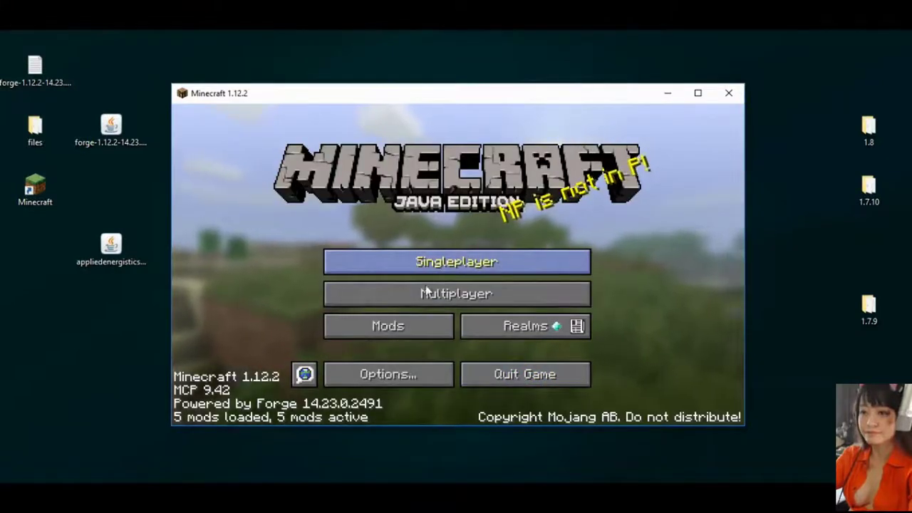
left_click(525, 376)
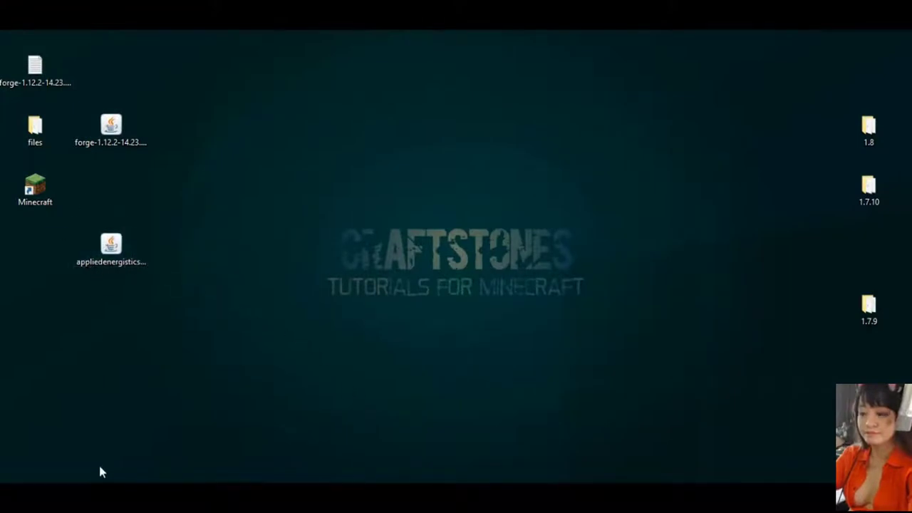
Step: Open .minecraft's empty mods folder via %appdata% and drag the appliedenergistics2-rv5-stable-1 jar into it
key("super+r")
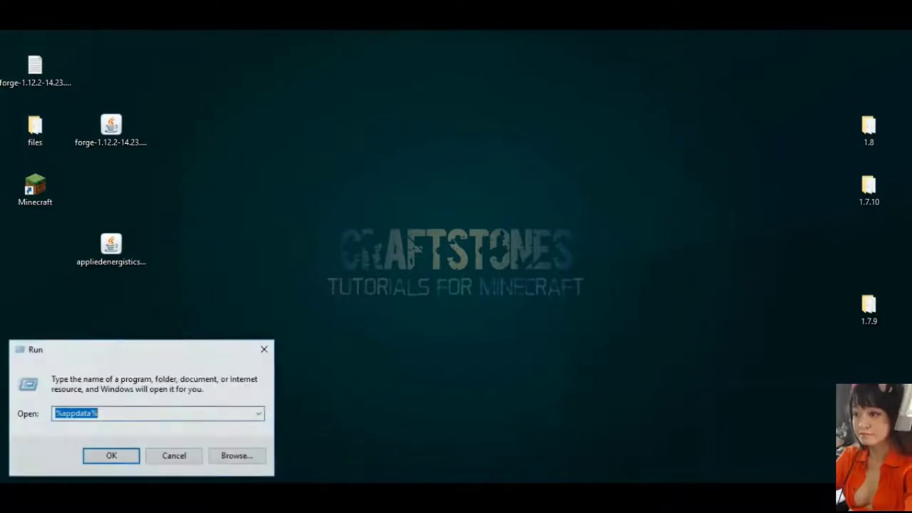
left_click(106, 409)
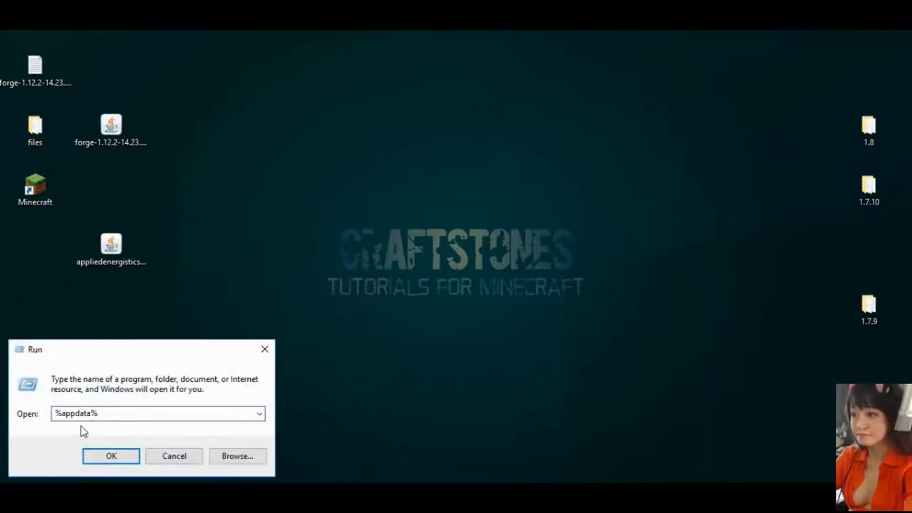
left_click(118, 460)
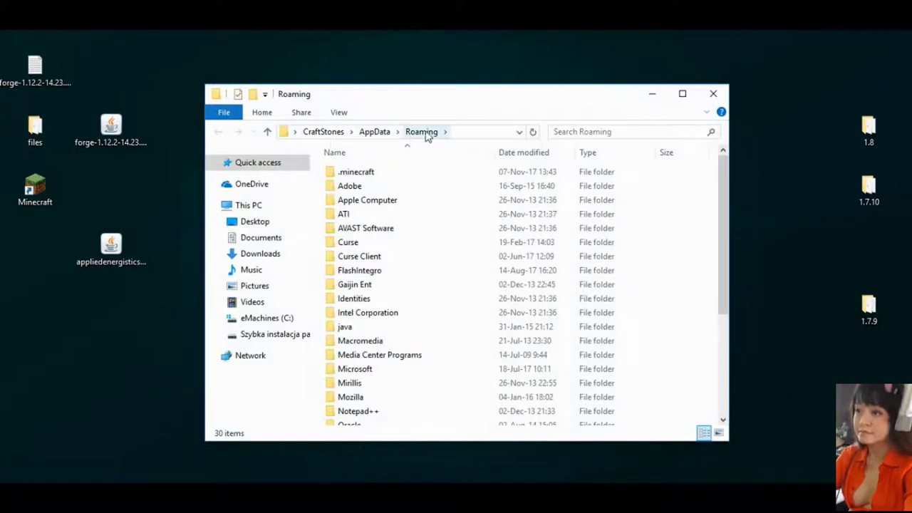
double_click(334, 176)
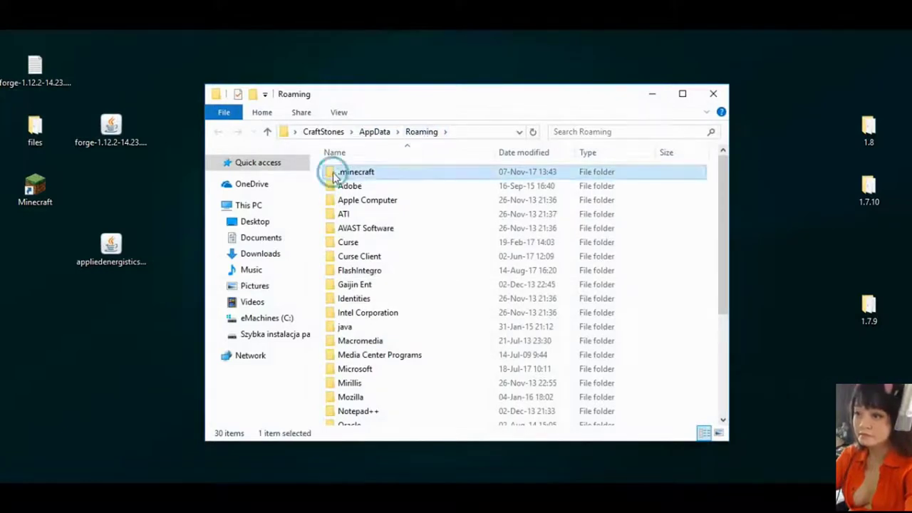
left_click(329, 247)
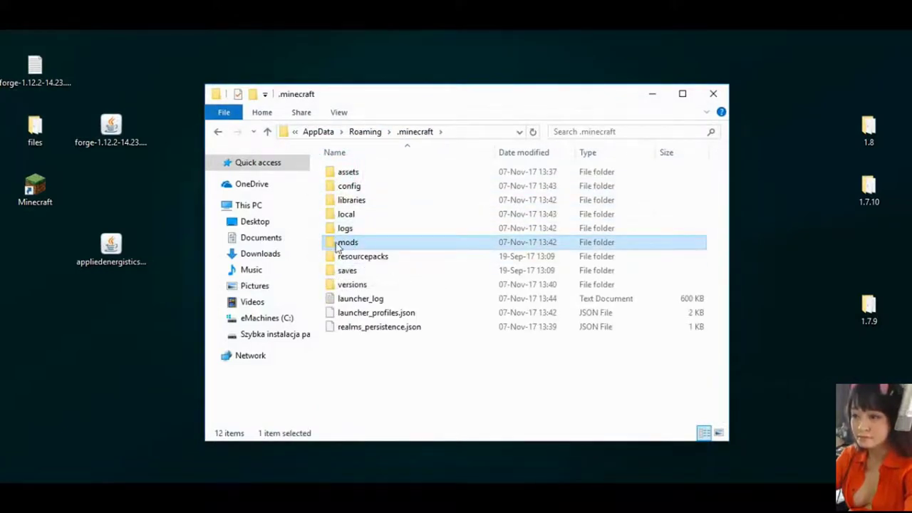
double_click(334, 244)
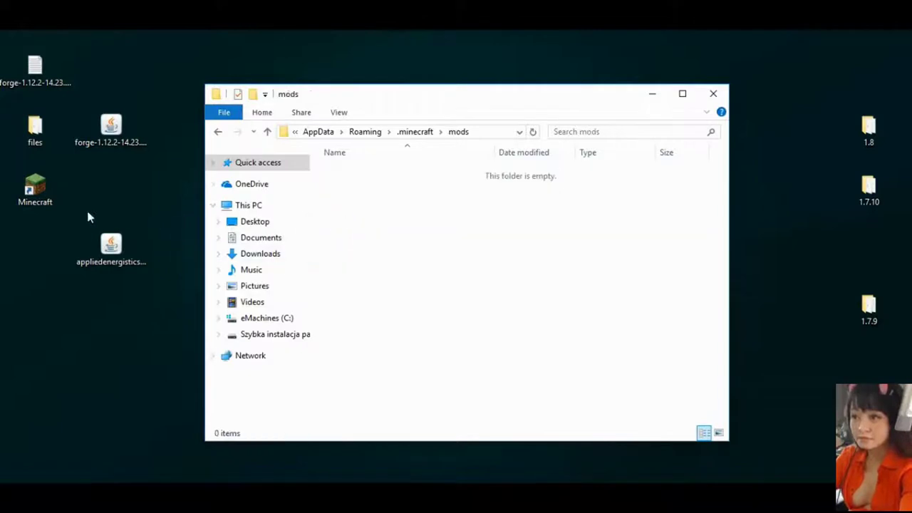
left_click_drag(112, 245, 424, 280)
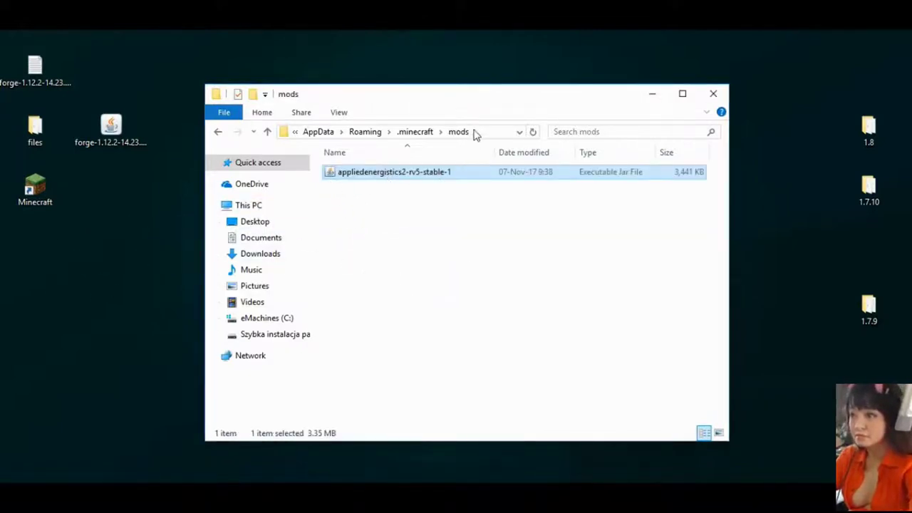
Step: Relaunch Minecraft with forge and view Applied Energistics 2 rv5-stable-1 among the six loaded mods
left_click(713, 94)
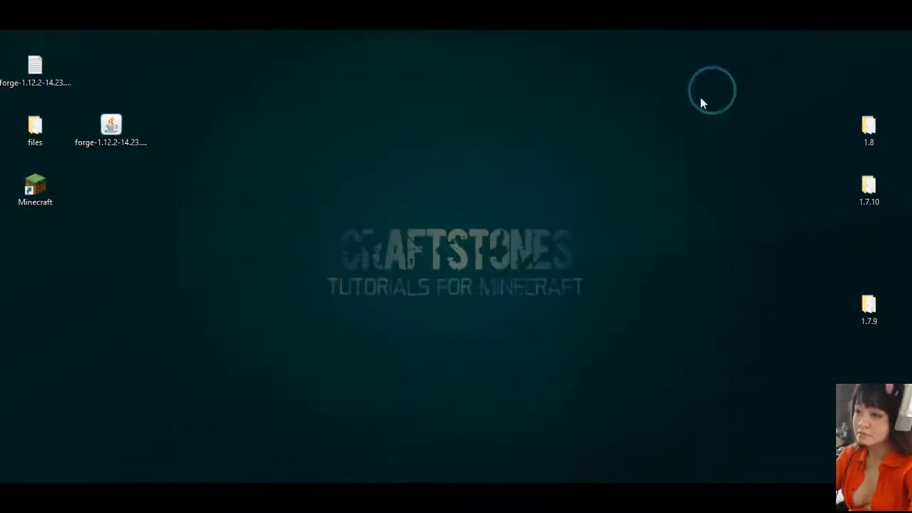
double_click(33, 186)
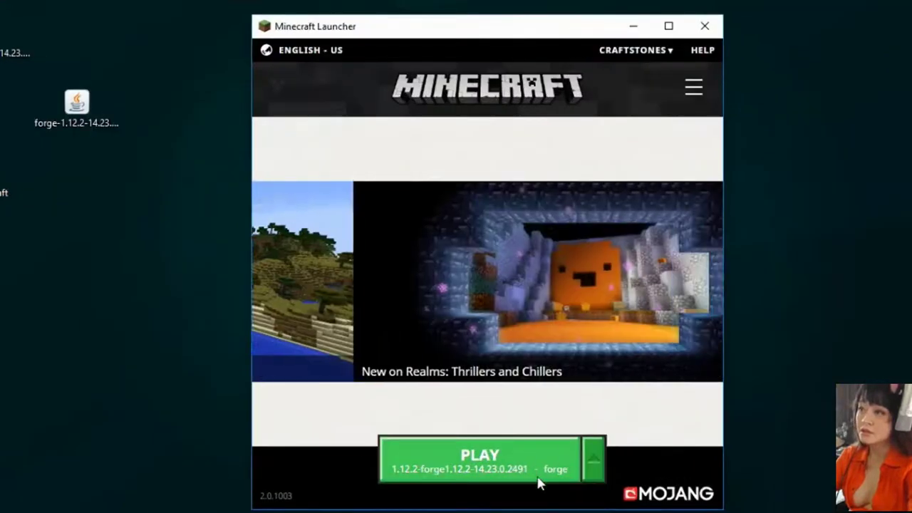
left_click(462, 463)
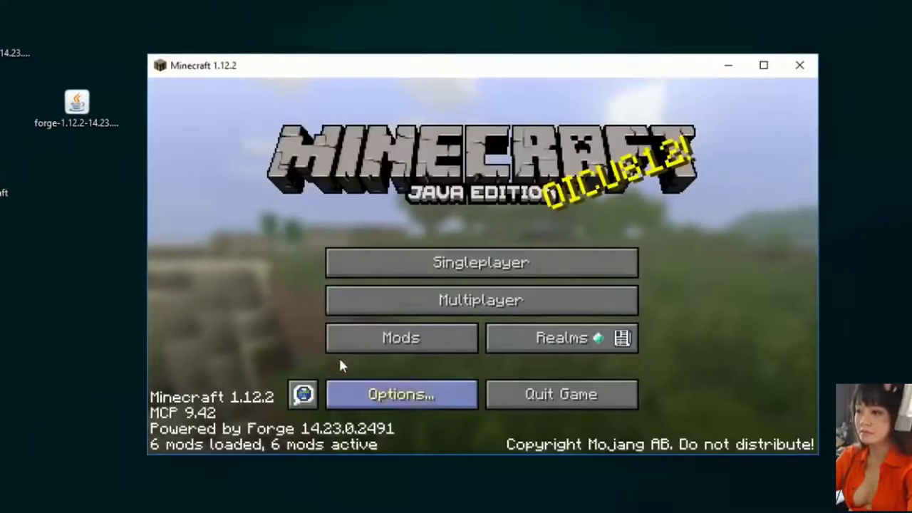
left_click(369, 331)
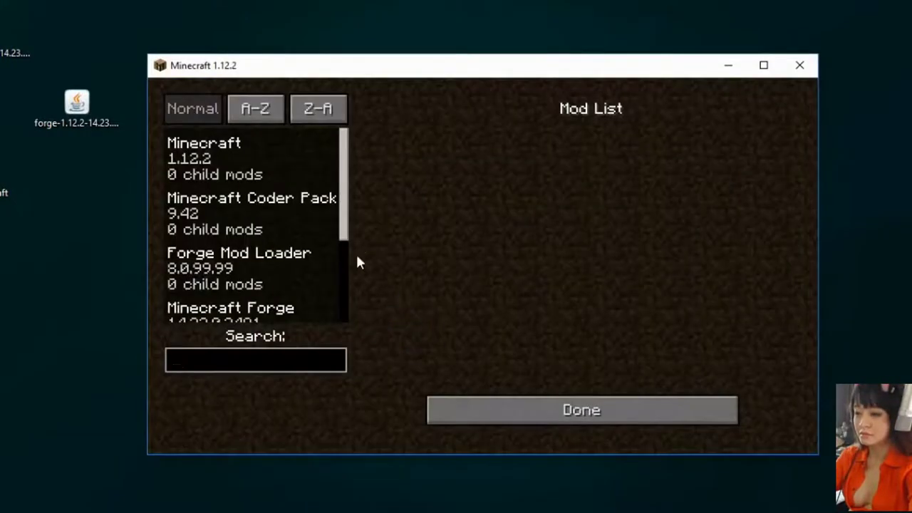
left_click_drag(343, 226, 348, 364)
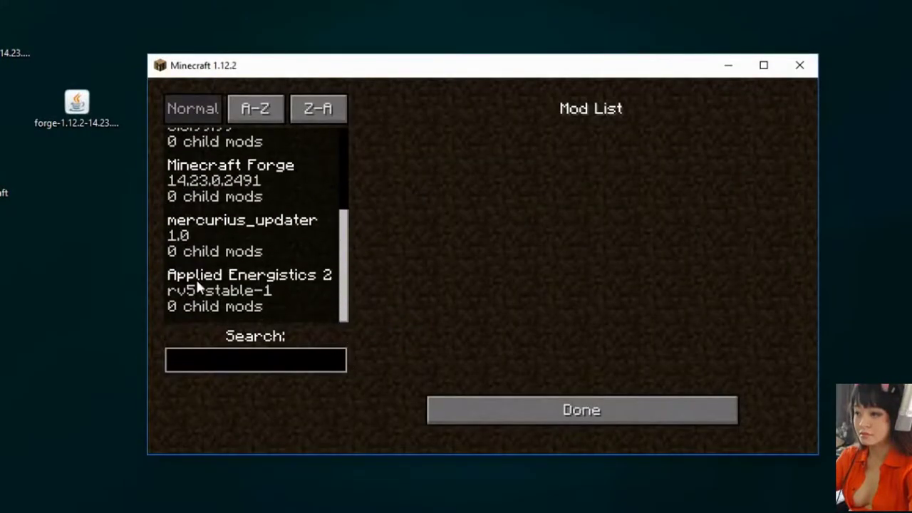
left_click(221, 286)
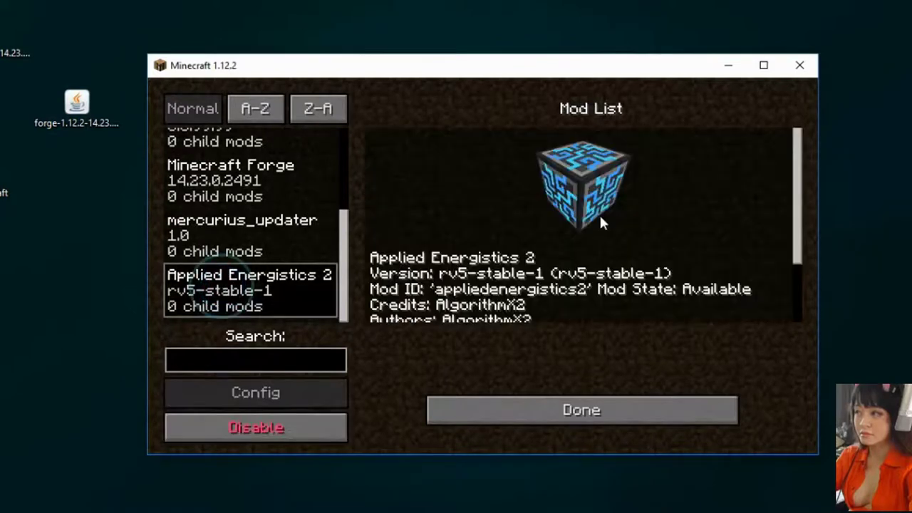
Step: Close the Forge mod list and begin a new singleplayer world
left_click(568, 413)
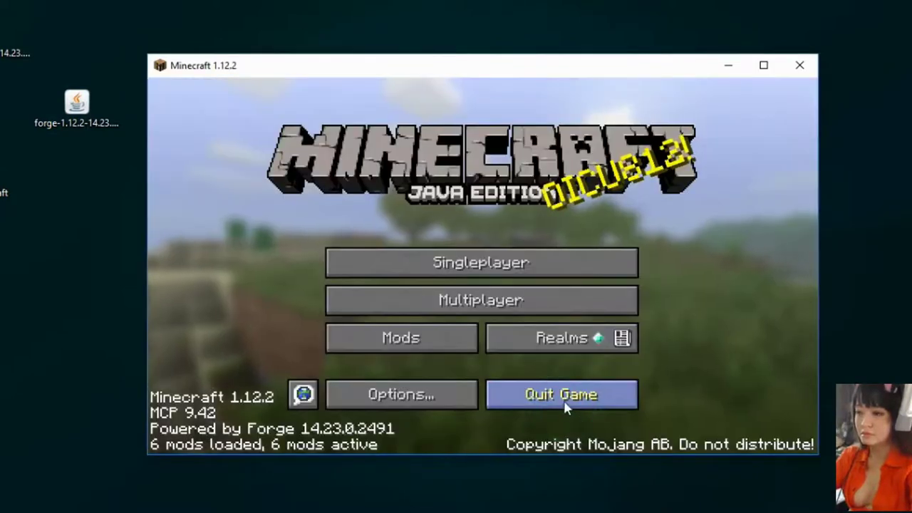
left_click(503, 277)
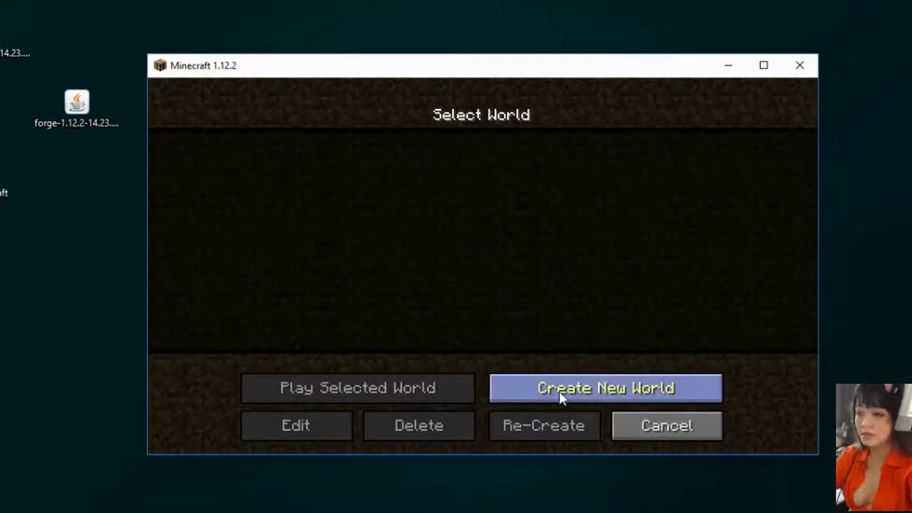
left_click(618, 399)
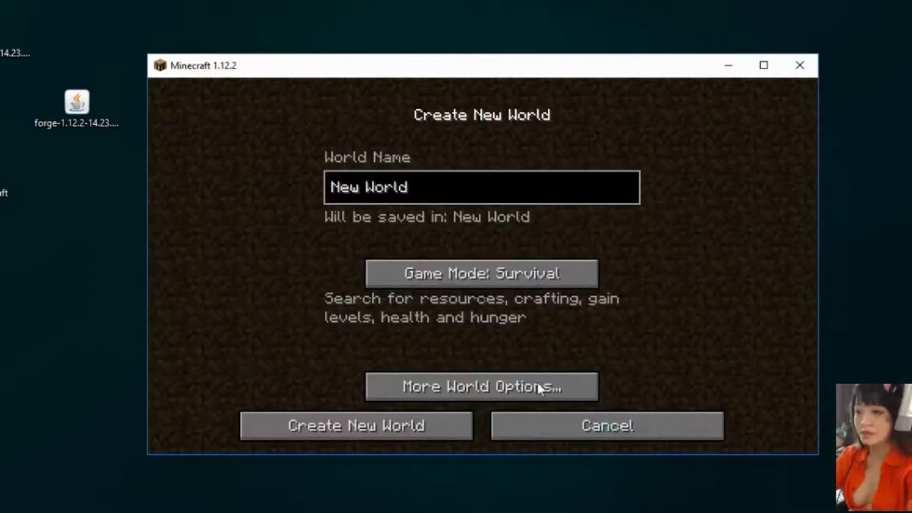
Step: Turn on Allow Cheats and Bonus Chest, then generate the Survival world 'New World'
left_click(455, 387)
left_click(373, 330)
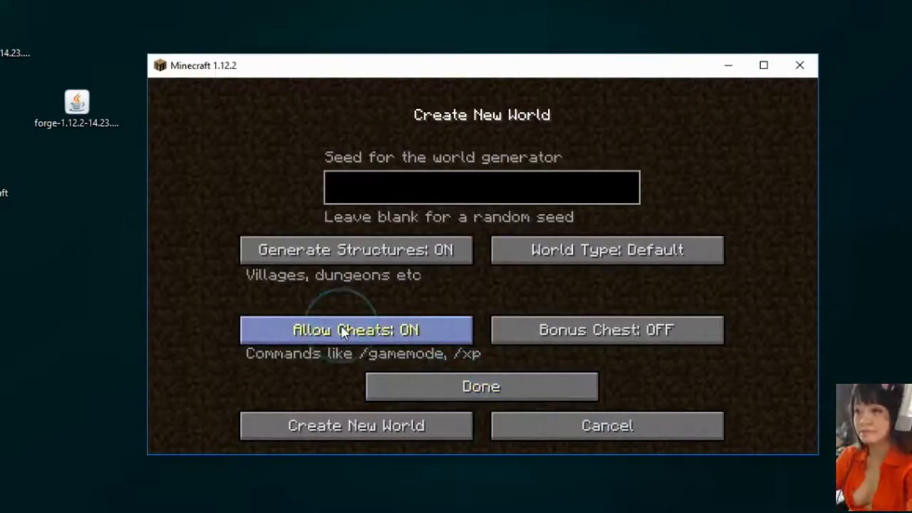
left_click(591, 333)
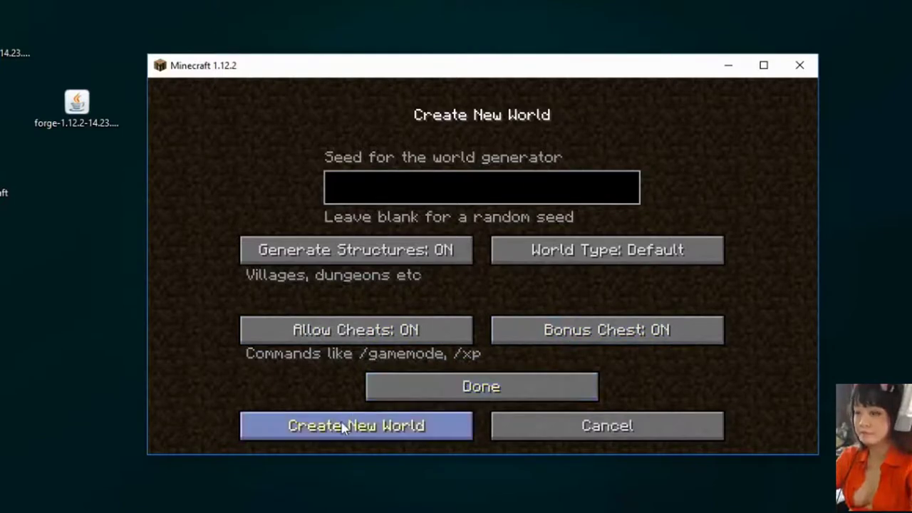
left_click(484, 390)
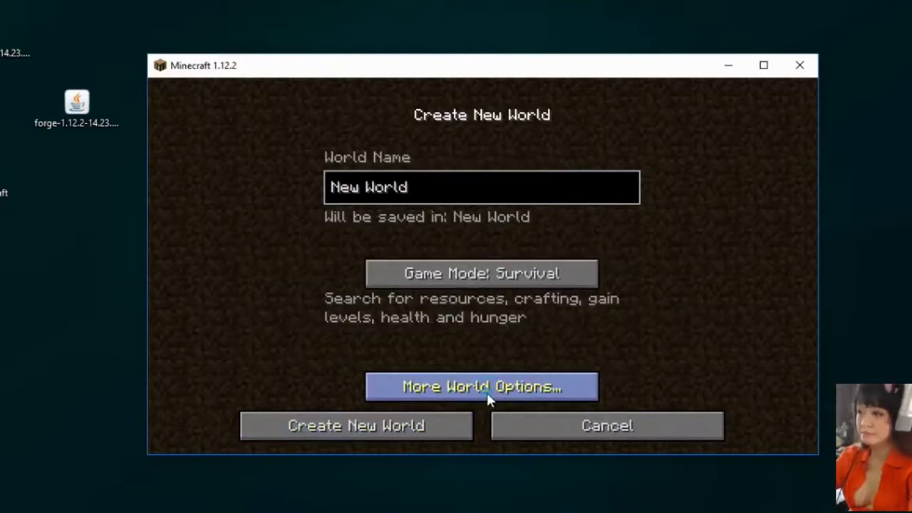
left_click(307, 426)
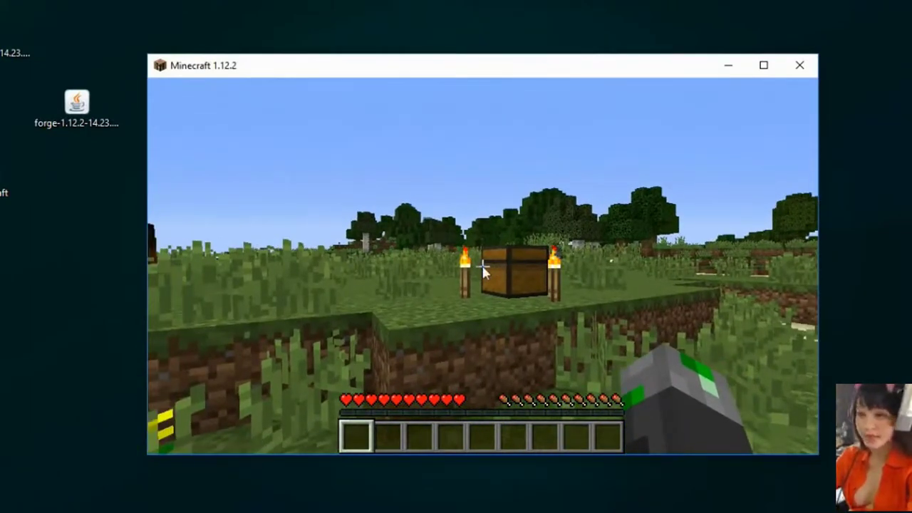
Step: Open the inventory, jump to JEI page 24/24 and view the Formation Core recipe
key("e")
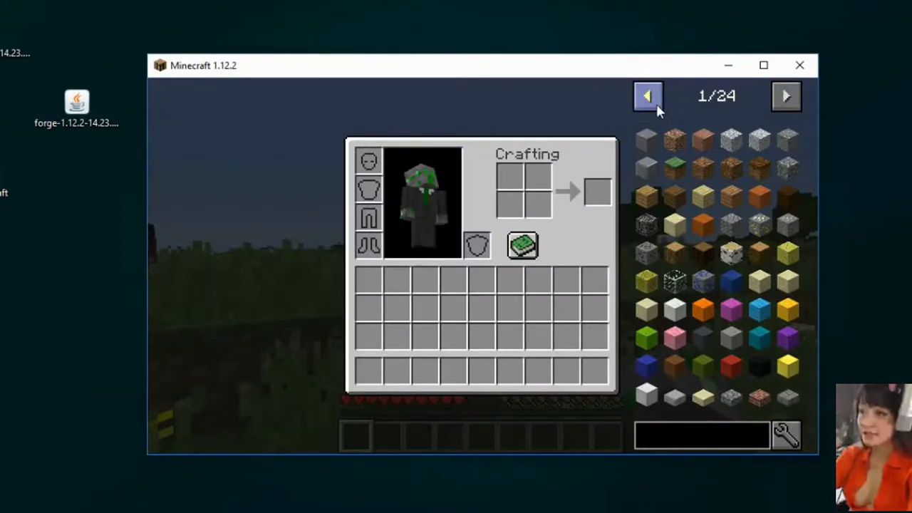
left_click(655, 103)
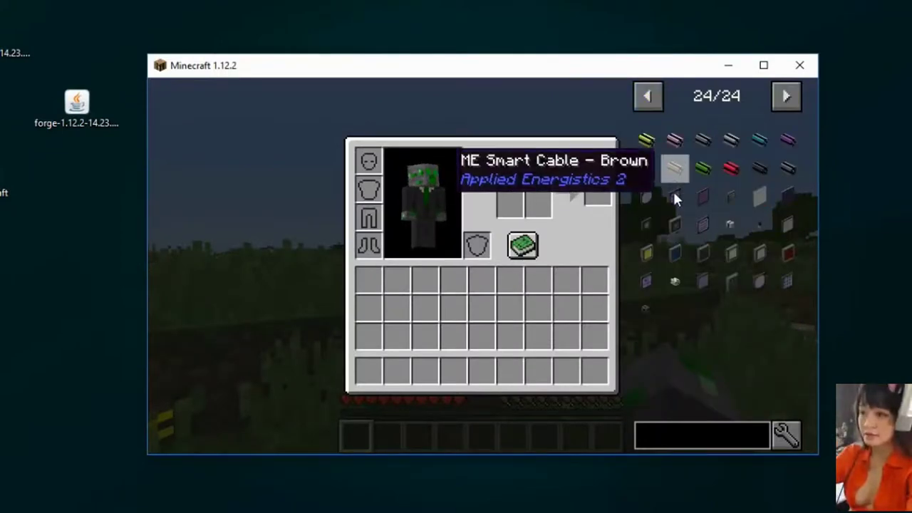
left_click(784, 288)
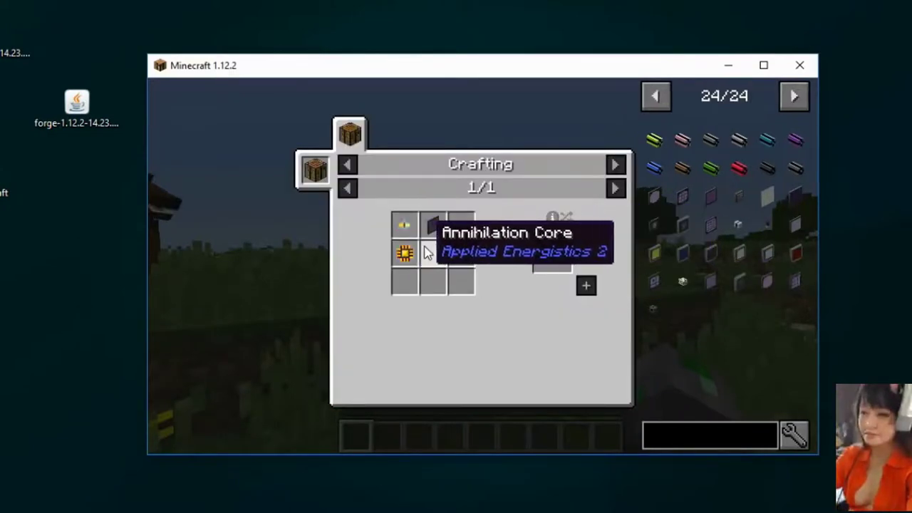
left_click(400, 228)
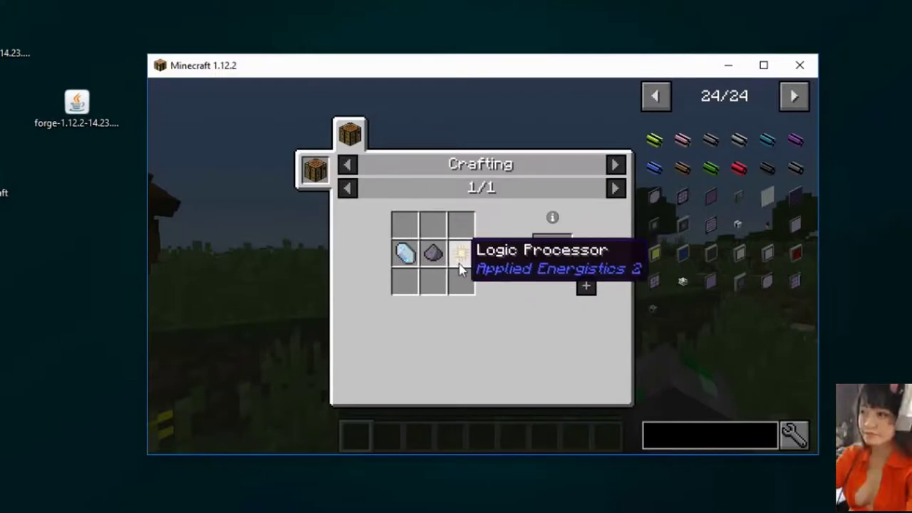
Step: Check the Fluix Dust grindstone and Logic Processor Inscriber recipes
left_click(433, 261)
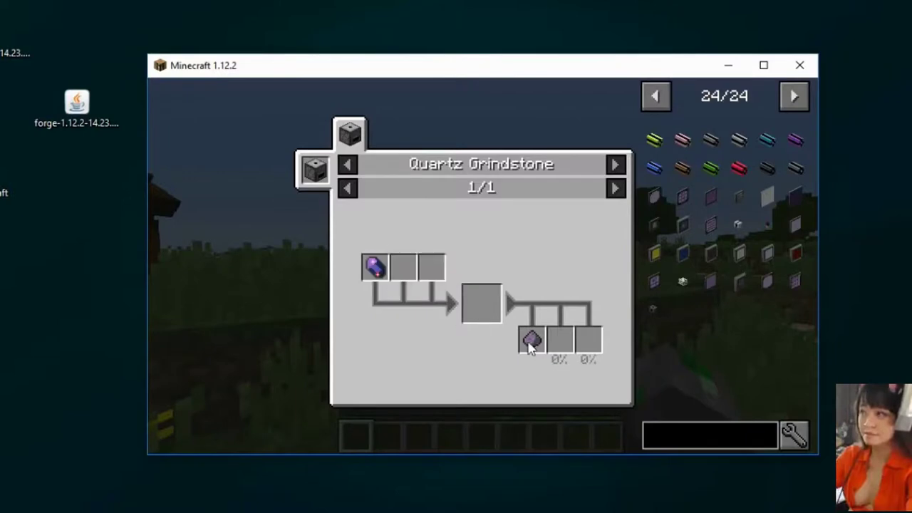
key("BackSpace")
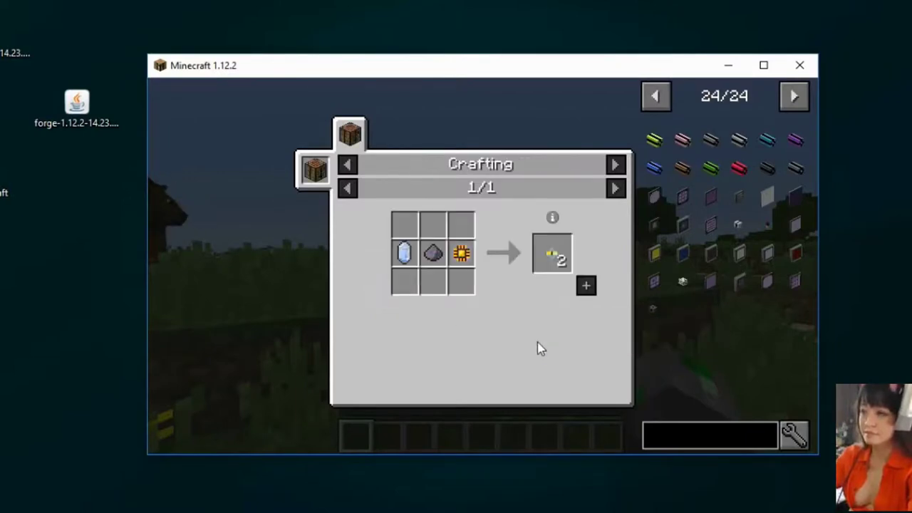
left_click(461, 257)
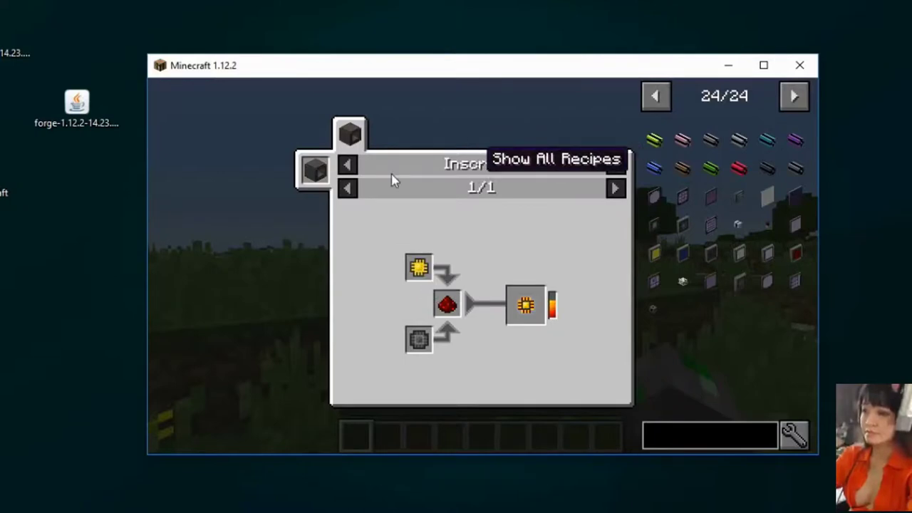
key("BackSpace")
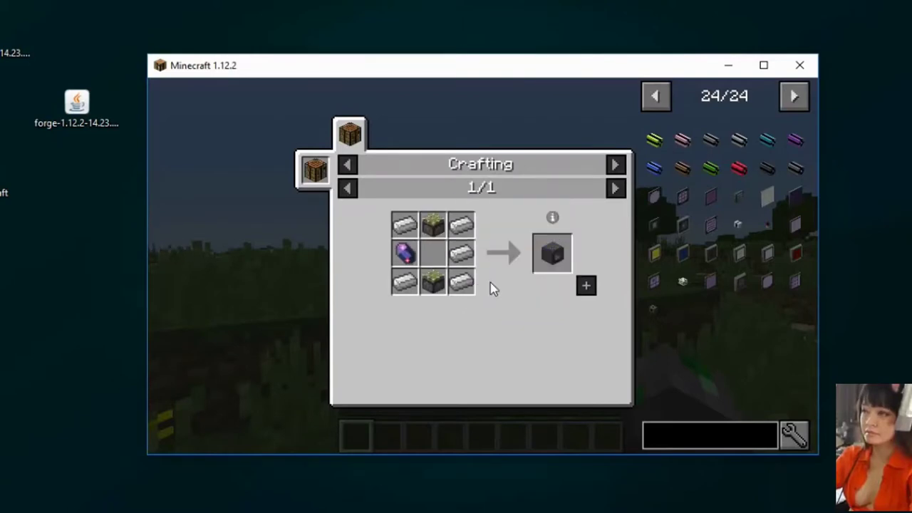
Step: View the brown ME Smart Cable and a light blue cable recipe, paging back once
left_click(685, 174)
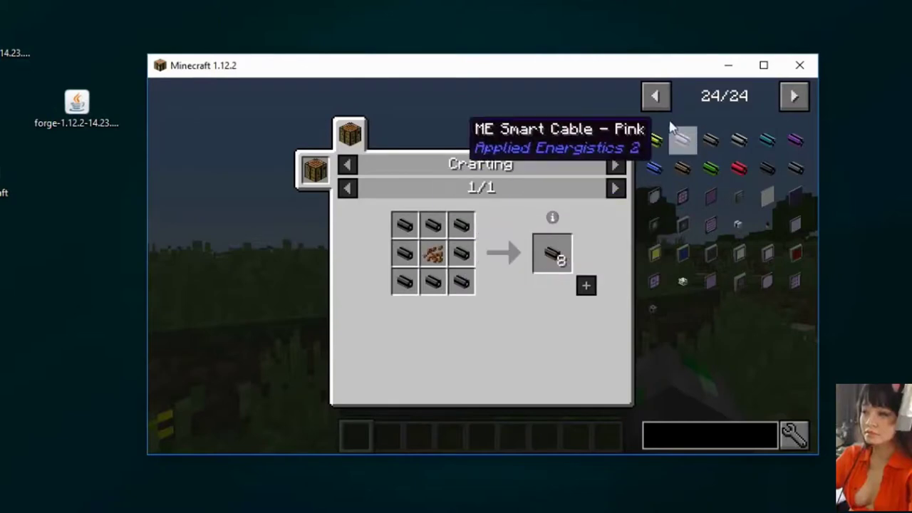
left_click(659, 102)
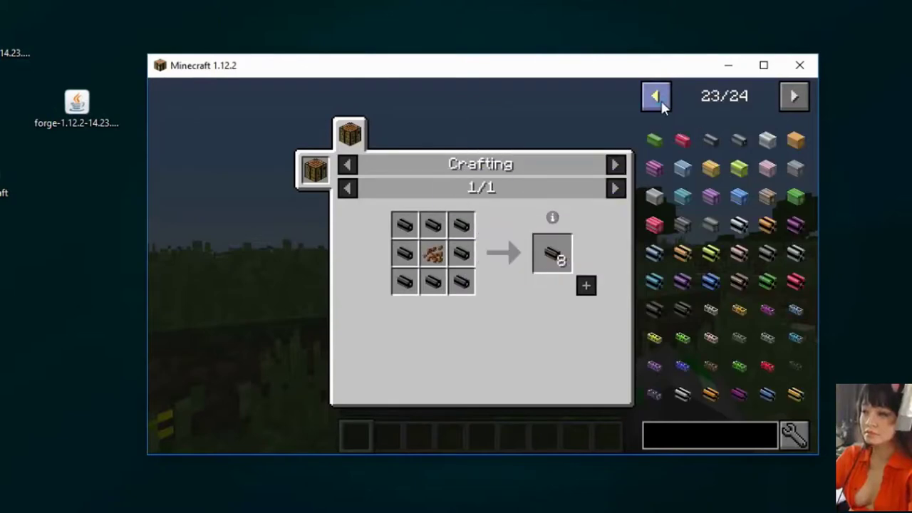
left_click(679, 167)
Step: Browse Fluix dense covered, covered, purple and green ME Covered Cable recipes
left_click(433, 253)
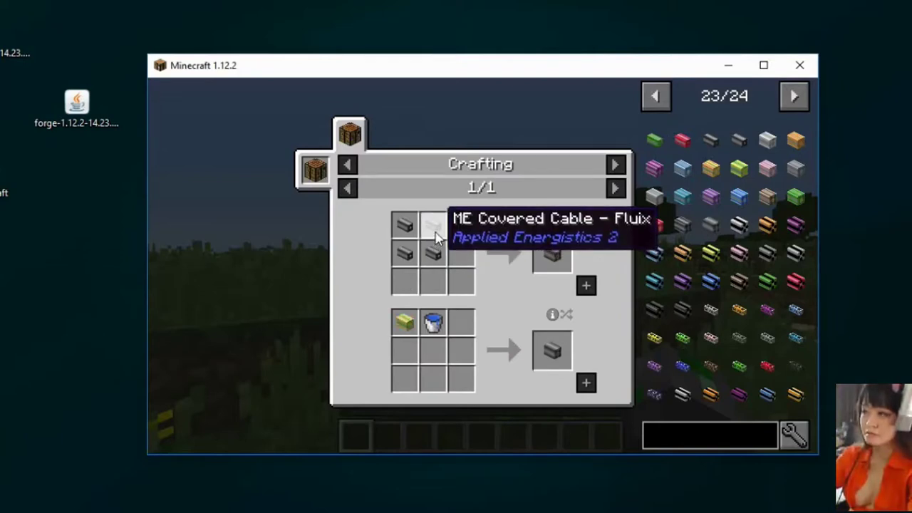
left_click(436, 237)
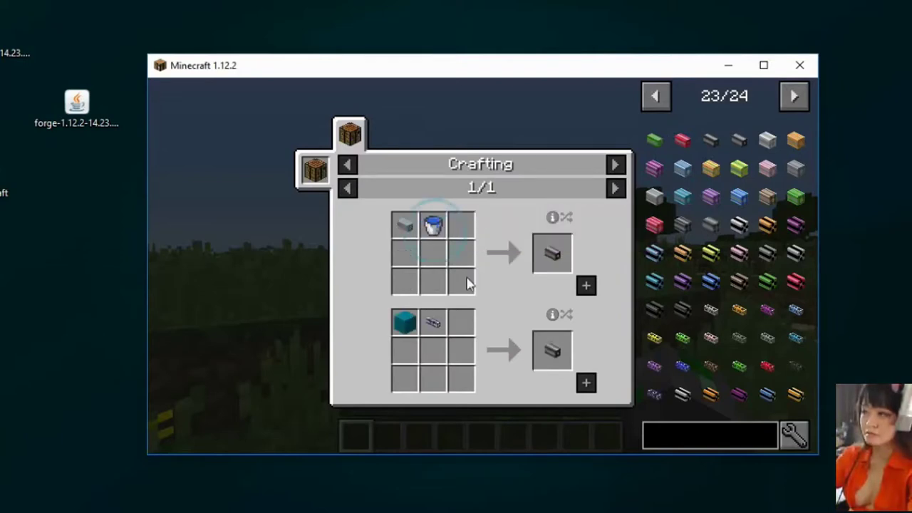
left_click(403, 223)
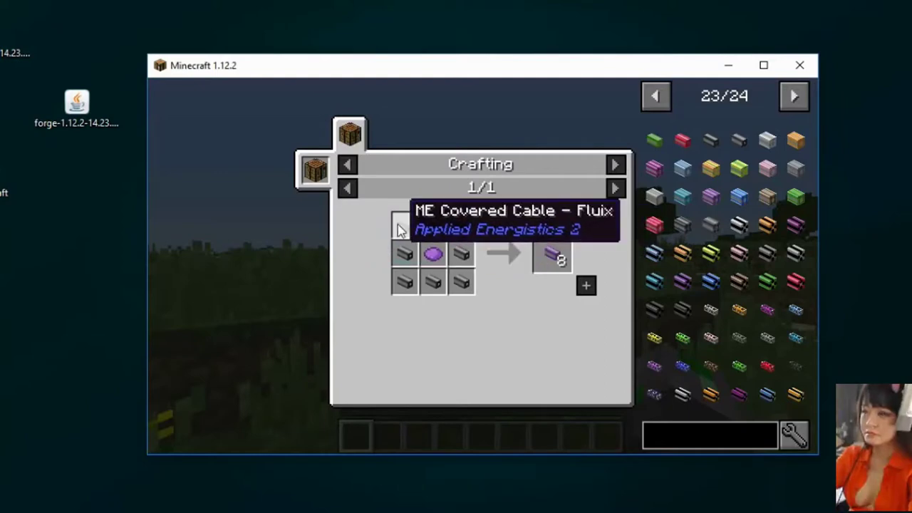
left_click(654, 141)
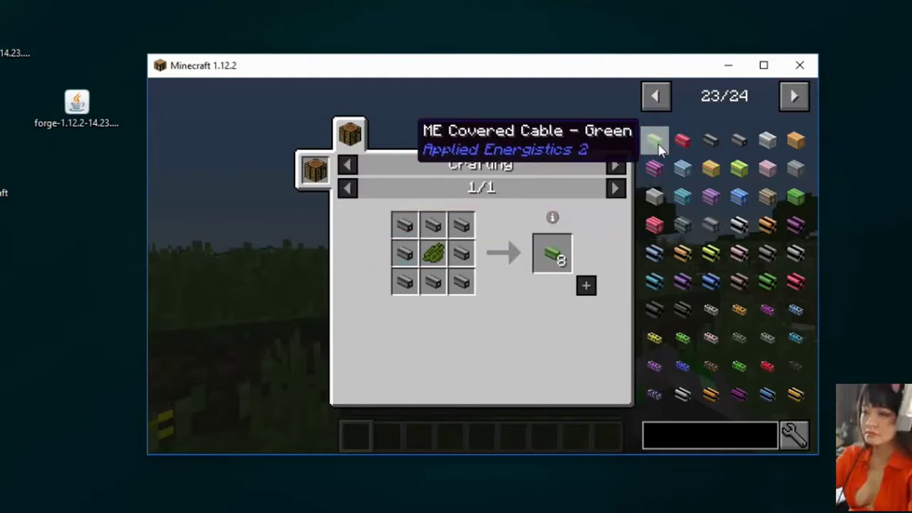
left_click(652, 98)
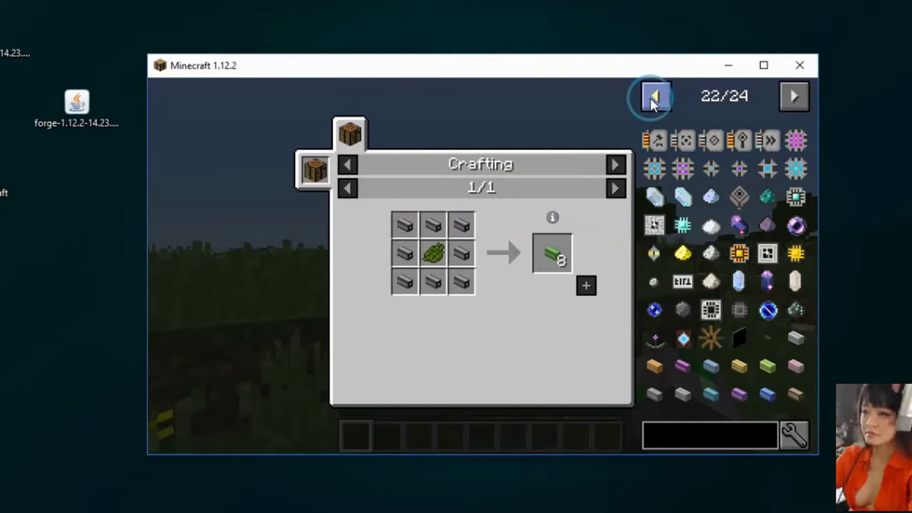
Step: View the Crafting Card, Basic Card and Calculation Processor recipes
left_click(661, 145)
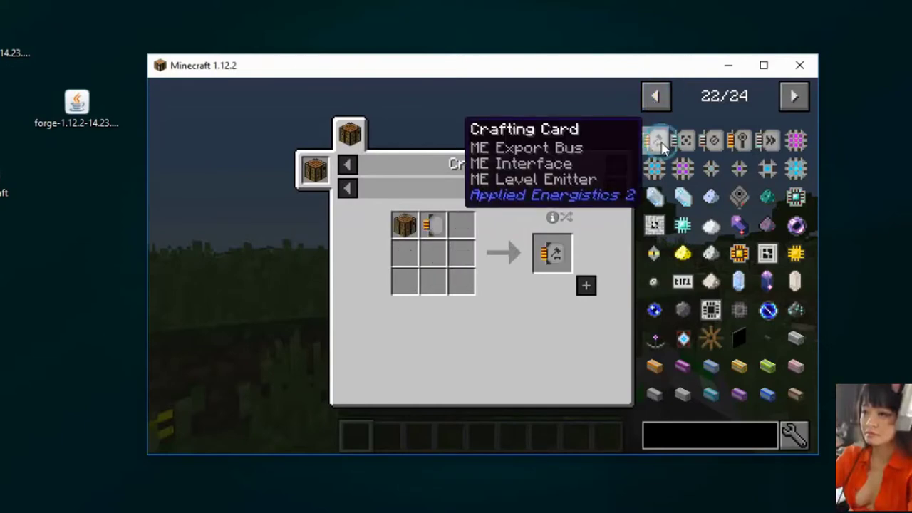
left_click(439, 228)
left_click(437, 255)
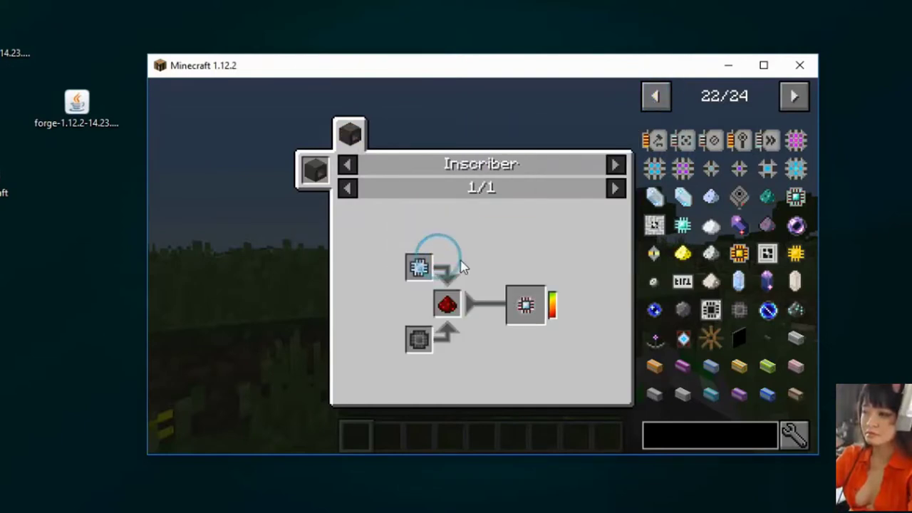
Step: Check the Silicon Press and Certus Quartz Dust recipes, then close JEI and the inventory
left_click(419, 346)
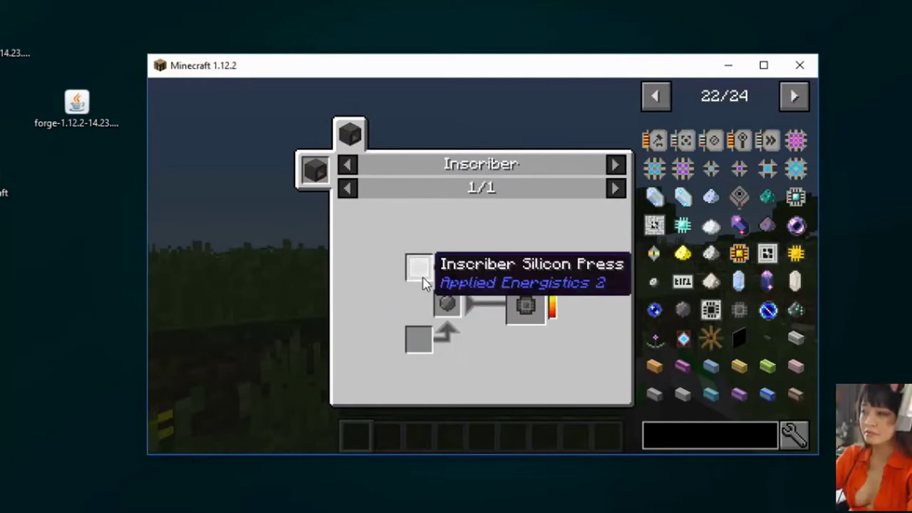
left_click(420, 274)
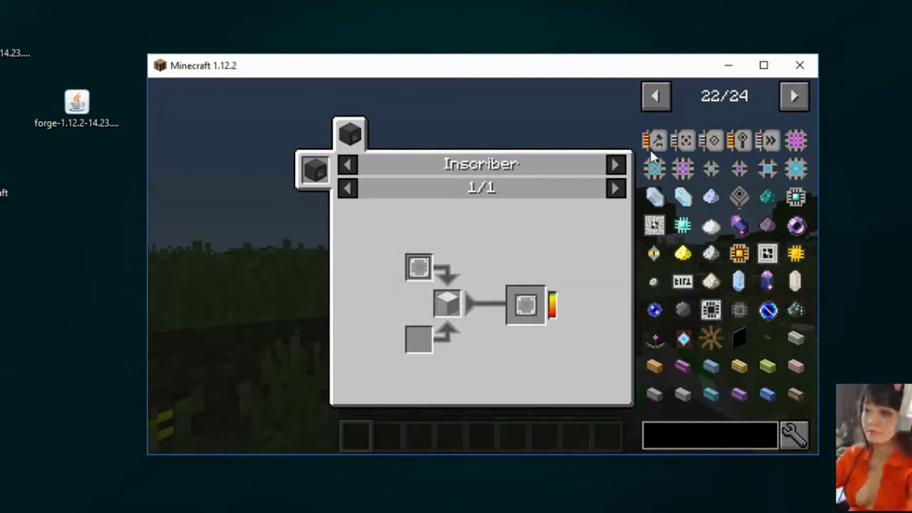
left_click(707, 198)
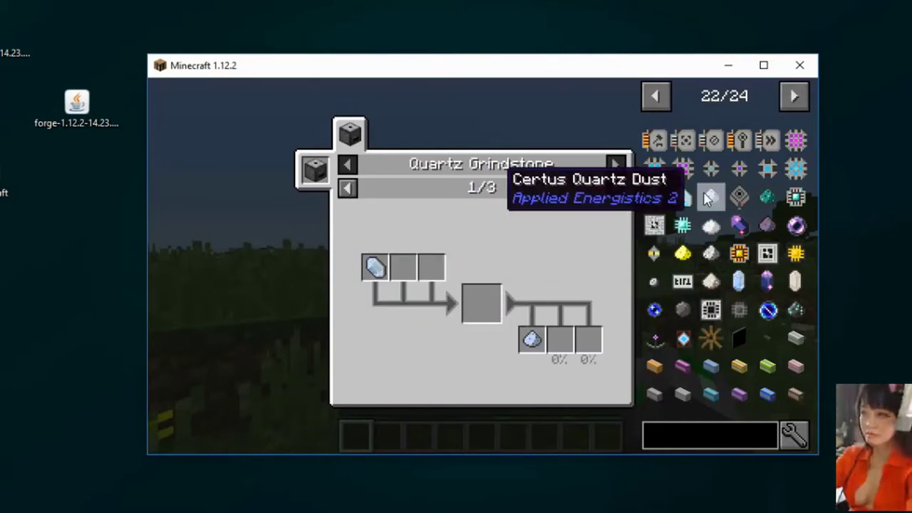
key("Escape")
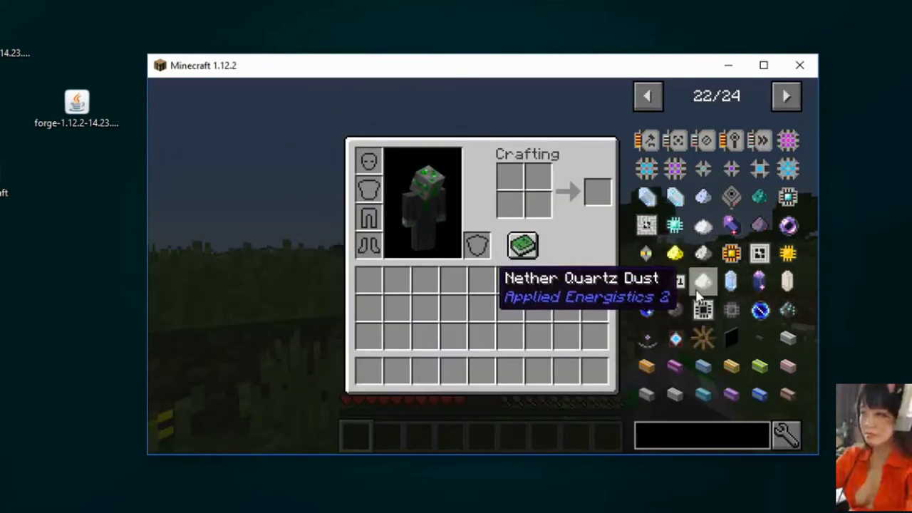
key("Escape")
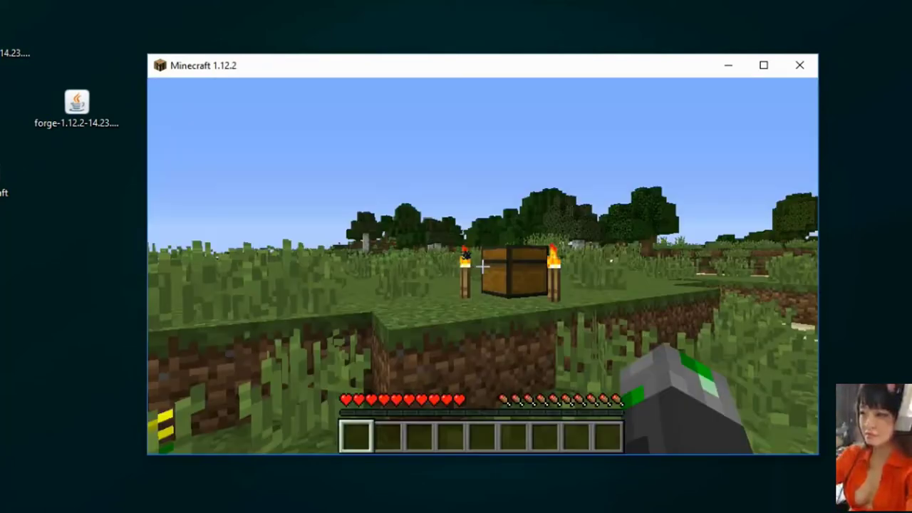